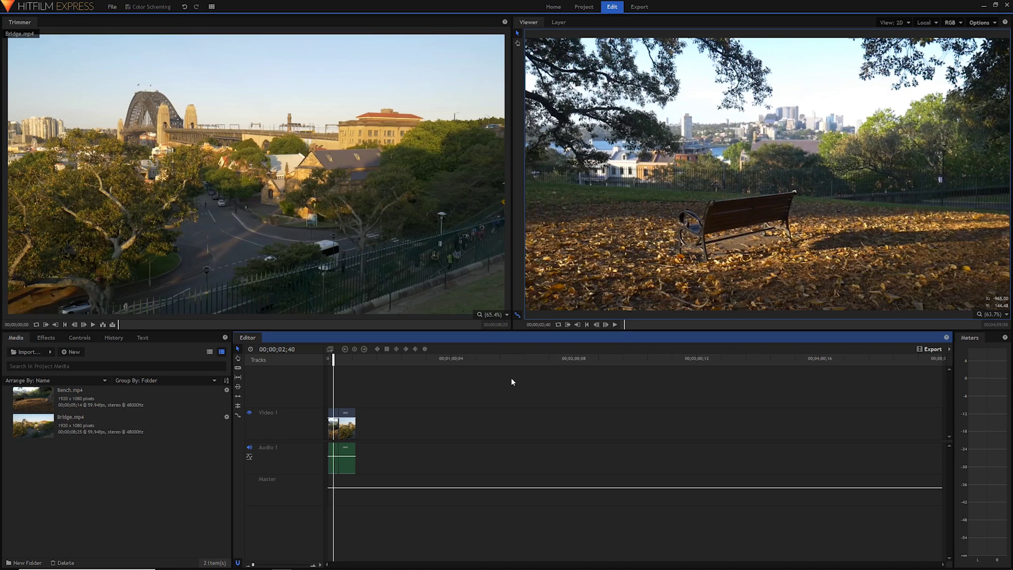
Preview the Bench and Bridge clips in the HitFilm trimmer
{"action": "left_click", "coordinate": [87, 403]}
{"action": "left_click", "coordinate": [95, 428]}
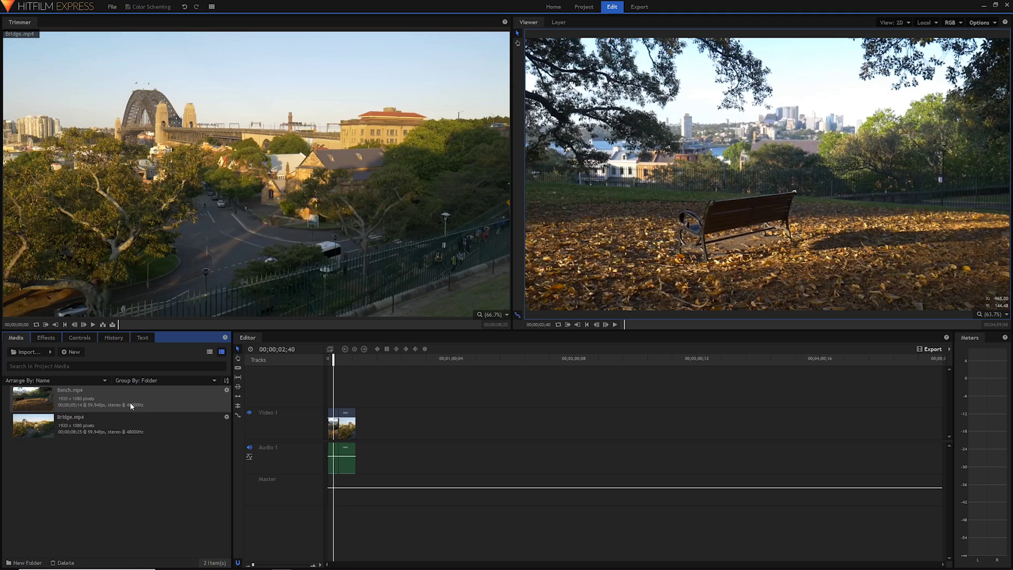
{"action": "key", "text": "alt+Tab"}
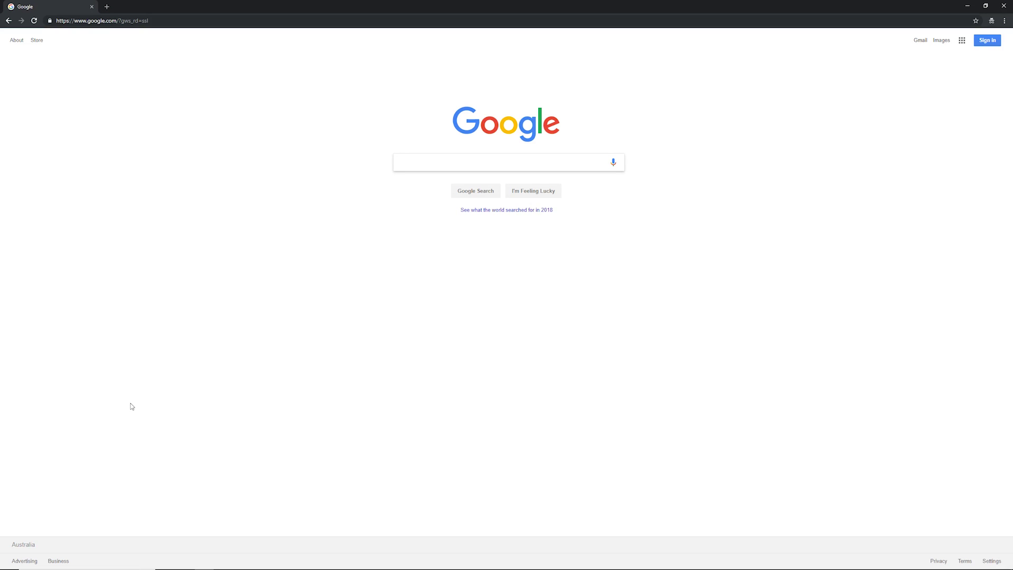
Search Google for 'adobe color' and open the Adobe Color CC colour wheel page
{"action": "type", "text": "adobe co"}
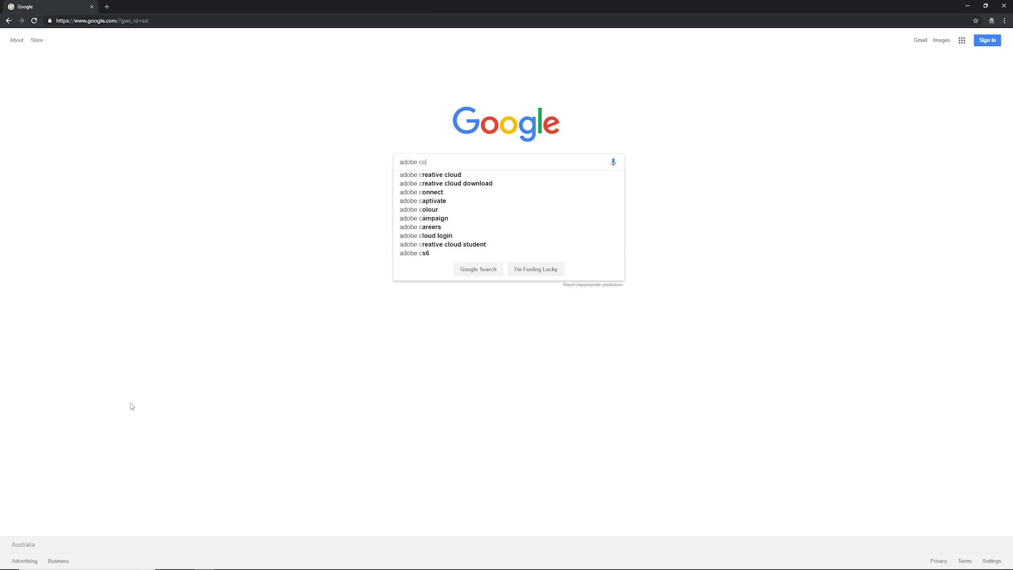
{"action": "type", "text": "lor"}
{"action": "key", "text": "Return"}
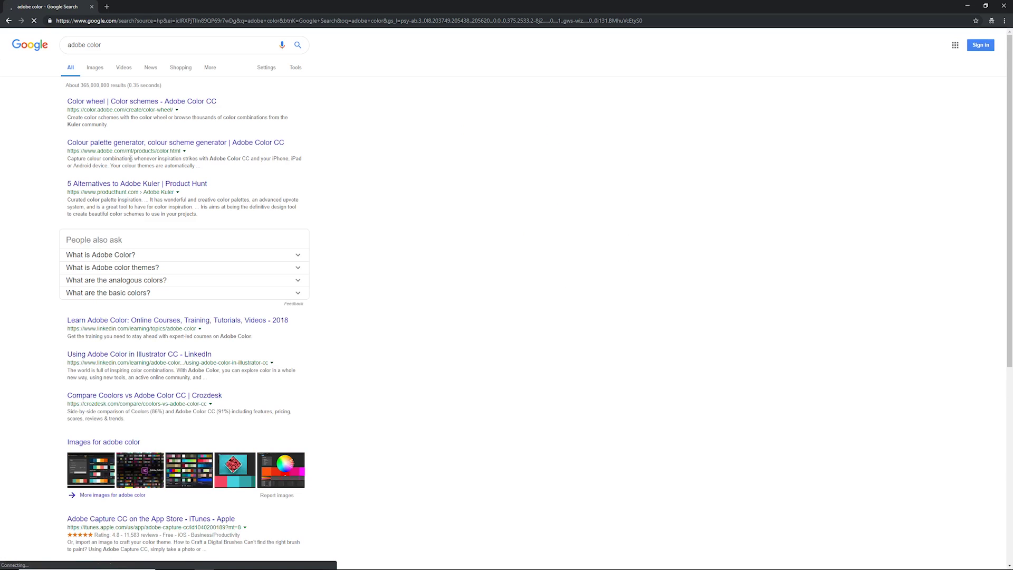
{"action": "left_click", "coordinate": [148, 104]}
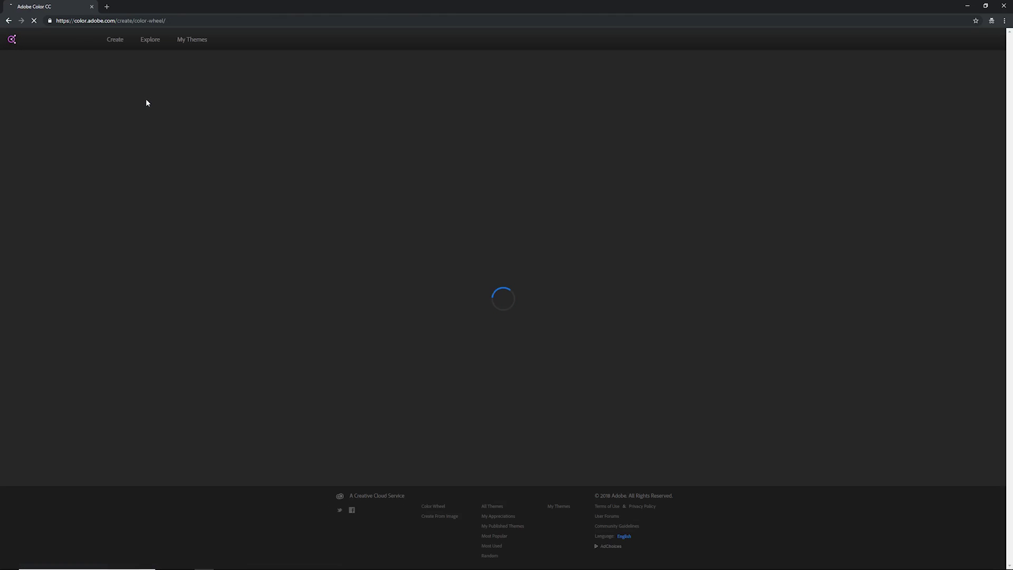
Show the browser full screen and make the red FF0000 middle swatch the base colour
{"action": "key", "text": "F11"}
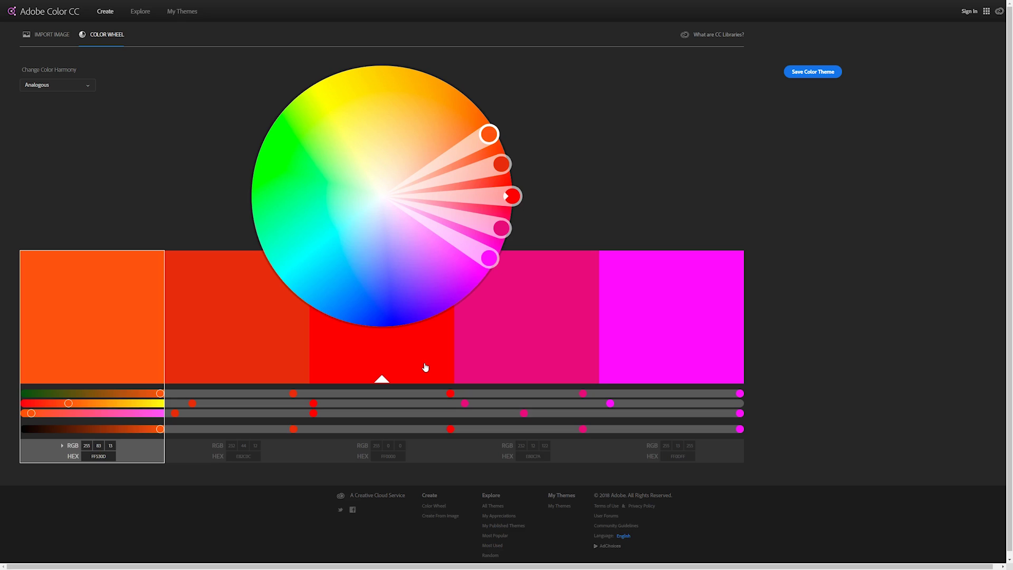
{"action": "left_click", "coordinate": [379, 354]}
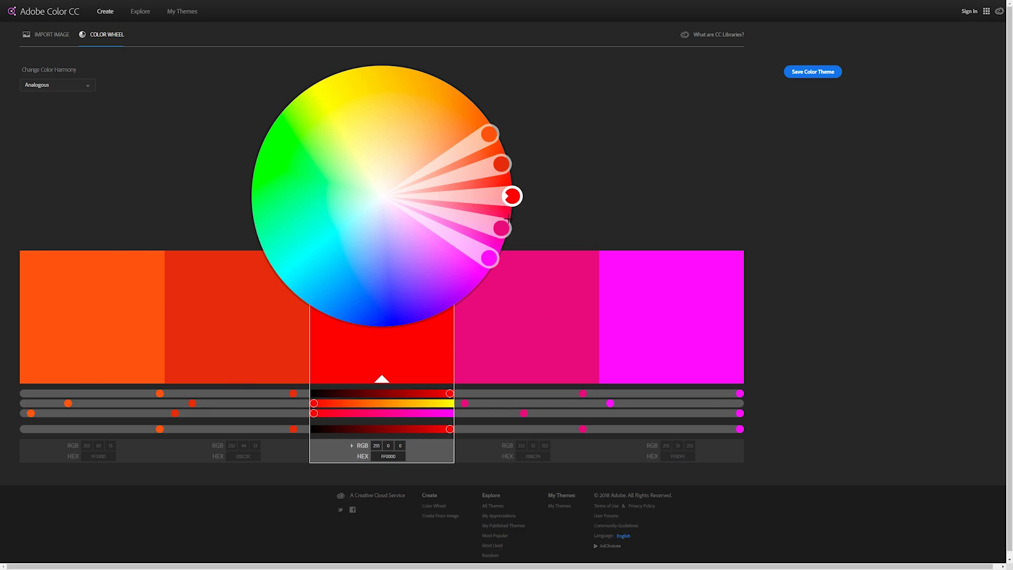
Rotate the analogous theme to centre on blue 0277FF, spanning deep blue to cyan
{"action": "left_click_drag", "start_coordinate": [511, 196], "coordinate": [334, 317]}
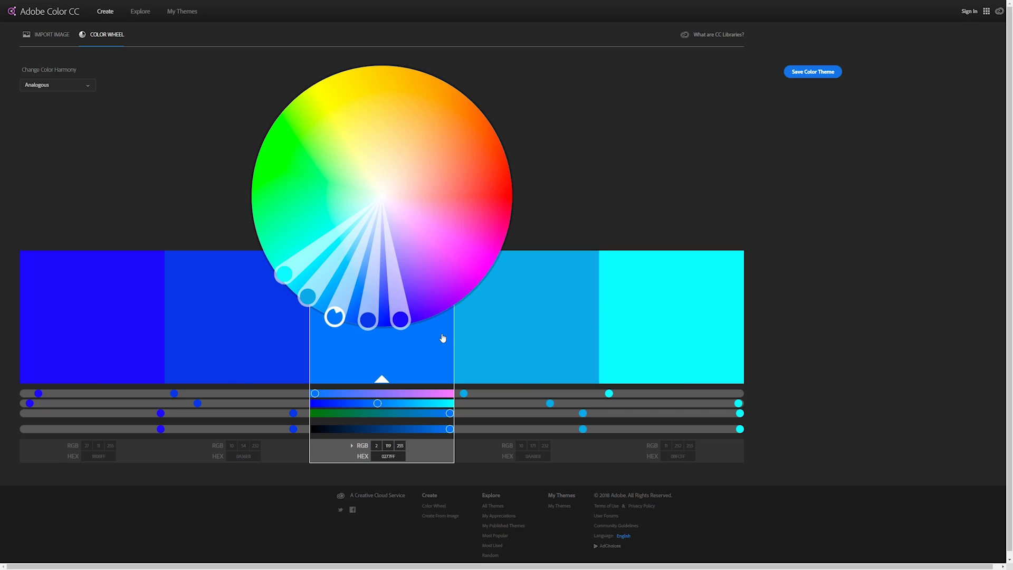
Try Monochromatic moved to yellow, then Triad, settling on a yellow-and-purple Complementary harmony
{"action": "left_click", "coordinate": [33, 90]}
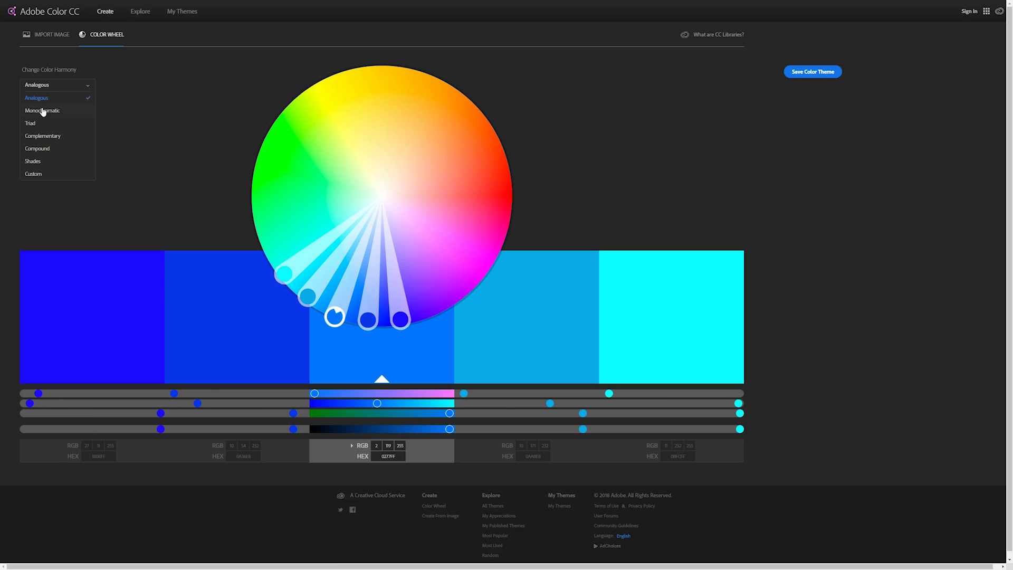
{"action": "left_click", "coordinate": [44, 110]}
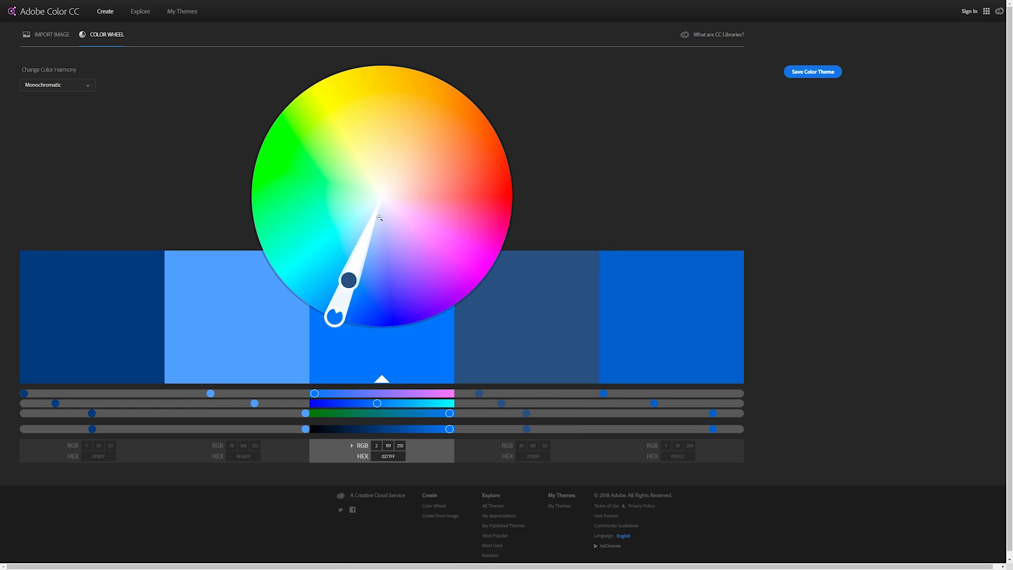
{"action": "left_click_drag", "start_coordinate": [334, 330], "coordinate": [318, 102]}
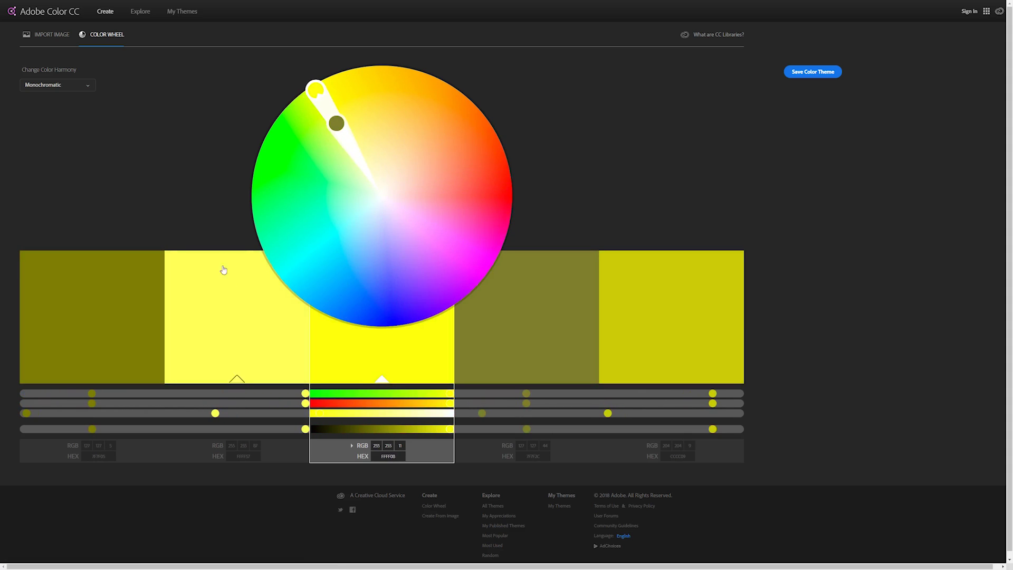
{"action": "left_click", "coordinate": [60, 90]}
{"action": "left_click", "coordinate": [54, 123]}
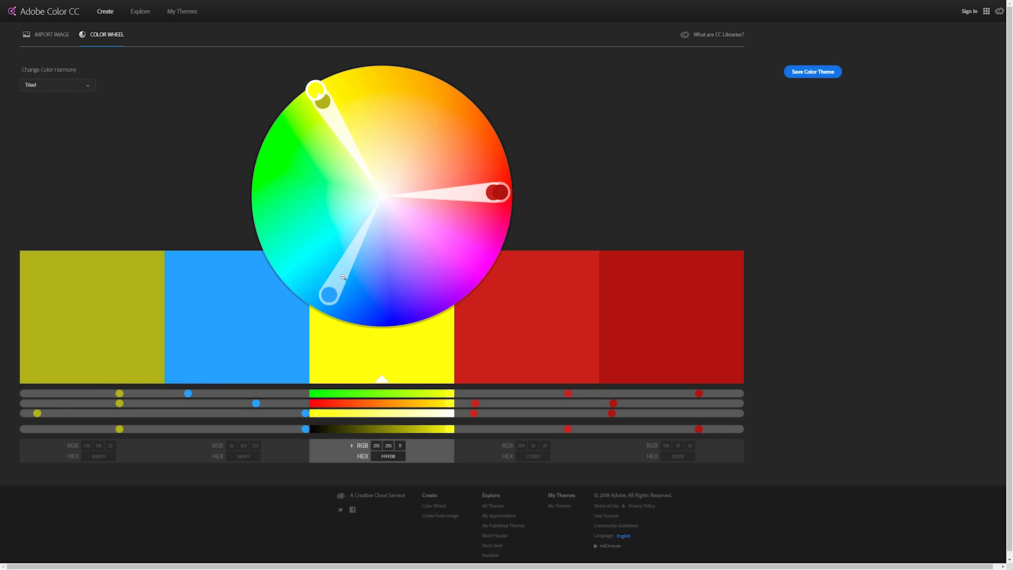
{"action": "left_click", "coordinate": [44, 94]}
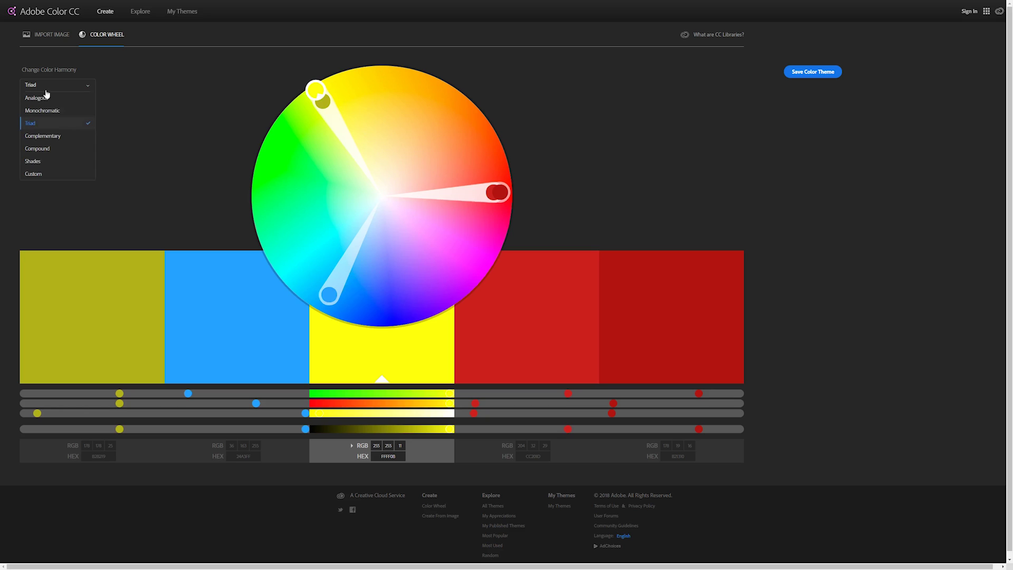
{"action": "left_click", "coordinate": [49, 136]}
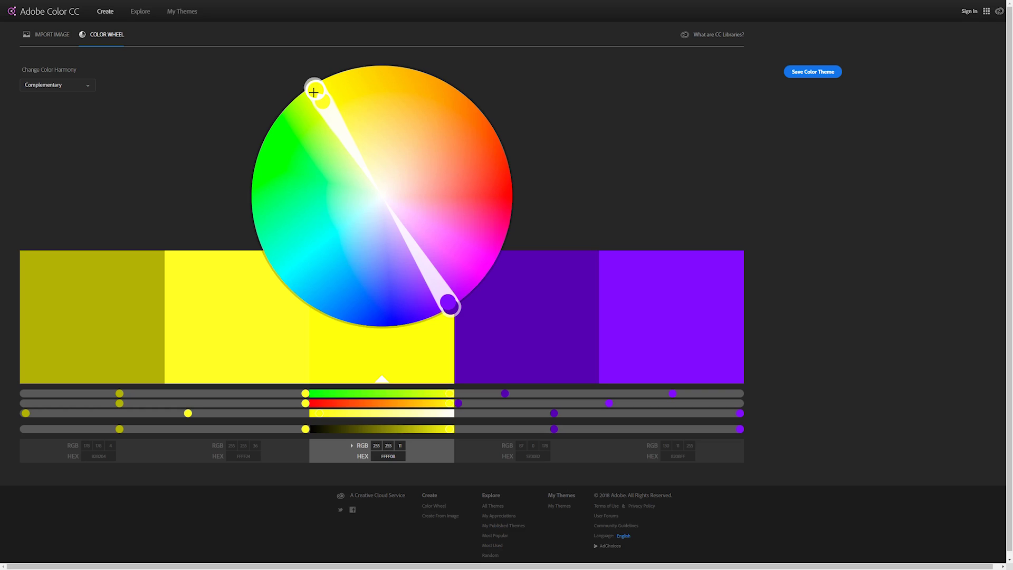
Move the complementary base to orange FF9400, then pull it inward to soften the orange and blue
{"action": "left_click_drag", "start_coordinate": [314, 93], "coordinate": [446, 85]}
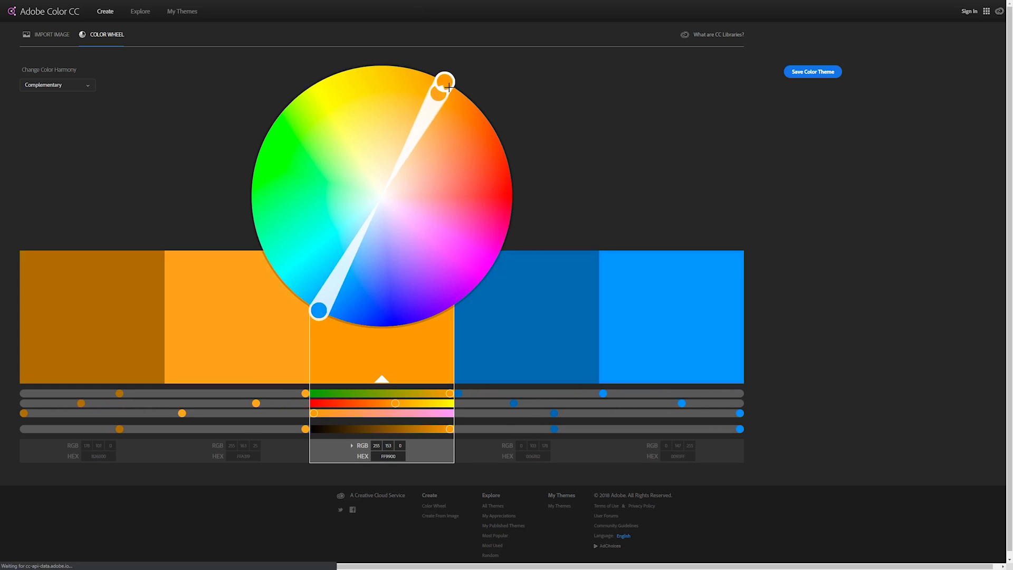
{"action": "left_click_drag", "start_coordinate": [448, 87], "coordinate": [447, 83]}
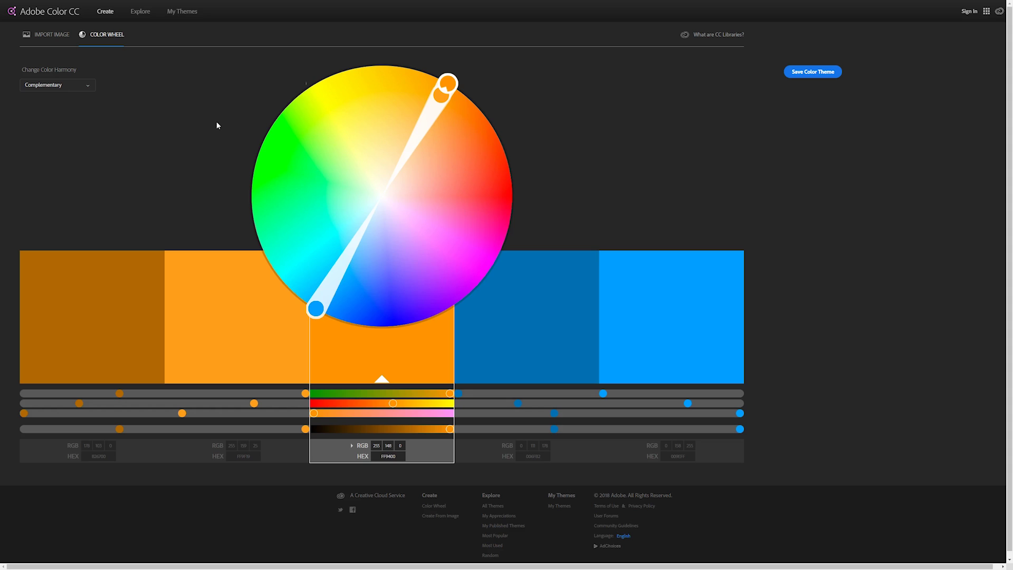
{"action": "left_click_drag", "start_coordinate": [447, 83], "coordinate": [431, 66]}
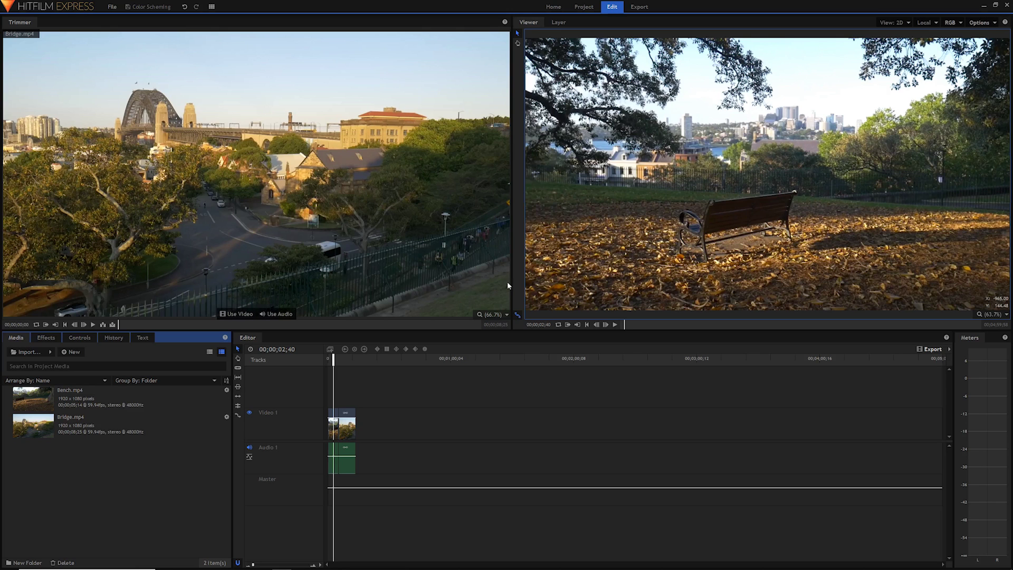
Scrub back through the Bench clip and show the Bridge clip's settings
{"action": "left_click_drag", "start_coordinate": [333, 359], "coordinate": [333, 360]}
{"action": "mouse_move", "coordinate": [475, 289]}
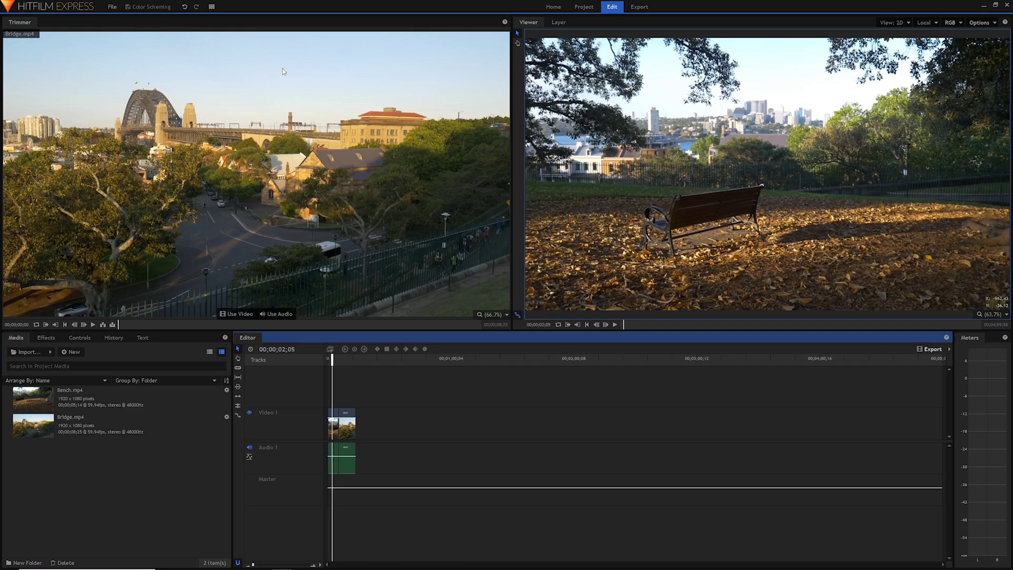
{"action": "left_click", "coordinate": [91, 340]}
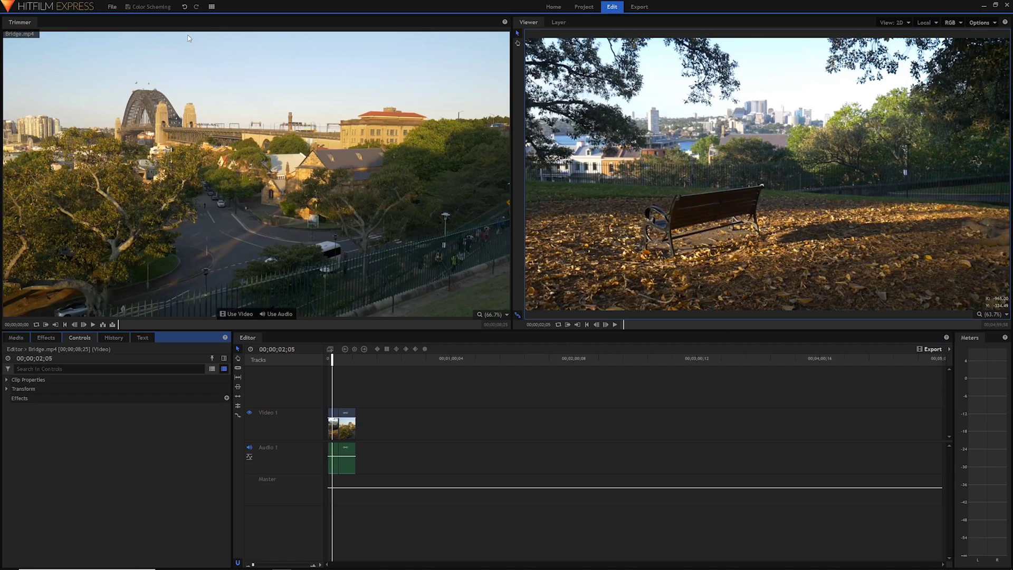
Switch to the Compositing workspace, move the playhead to 02;28, and search effects for 'hue'
{"action": "left_click", "coordinate": [211, 7]}
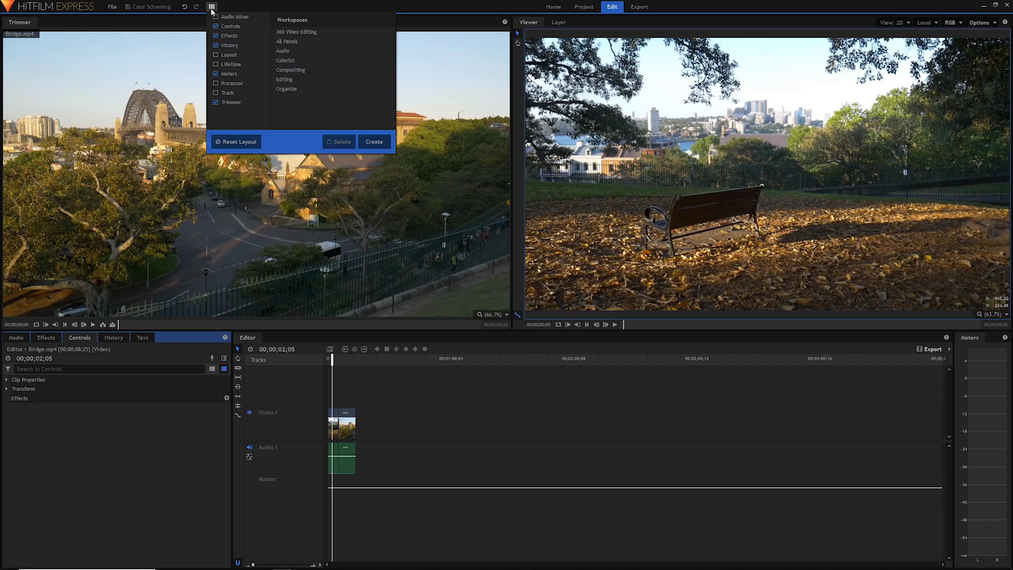
{"action": "left_click", "coordinate": [283, 69]}
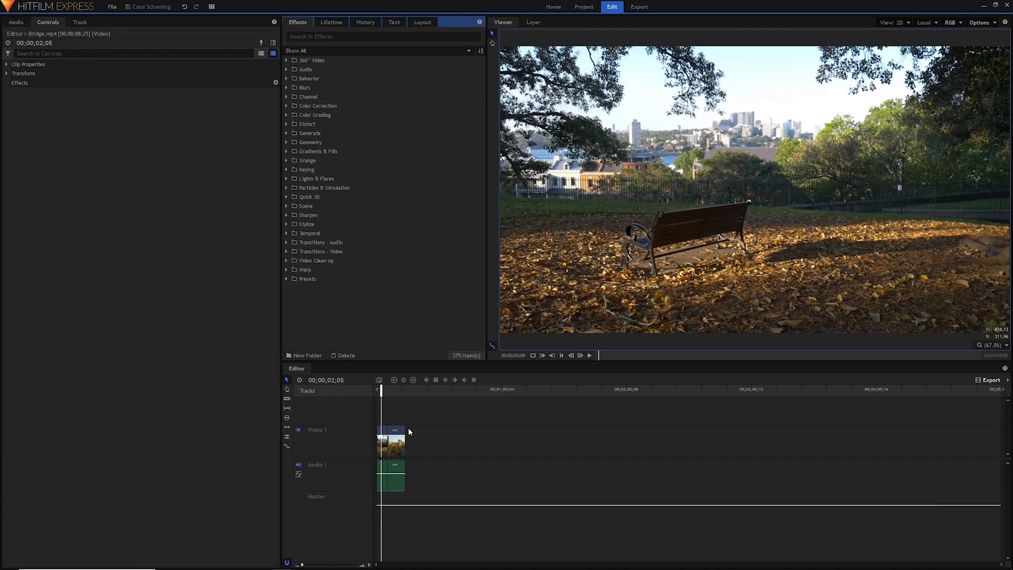
{"action": "left_click_drag", "start_coordinate": [386, 391], "coordinate": [387, 389]}
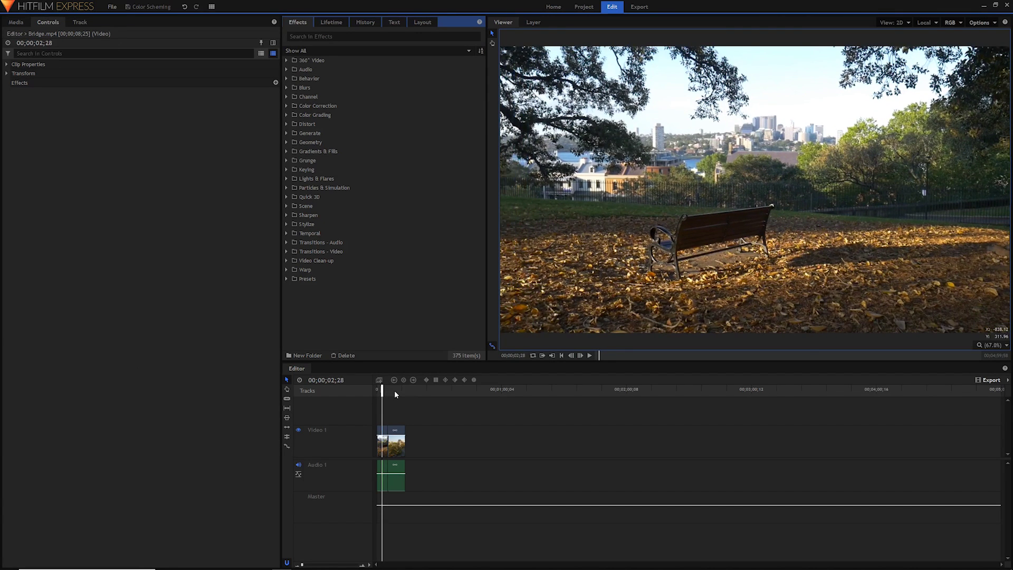
{"action": "left_click_drag", "start_coordinate": [382, 394], "coordinate": [382, 394]}
{"action": "left_click", "coordinate": [385, 37]}
{"action": "type", "text": "hue"}
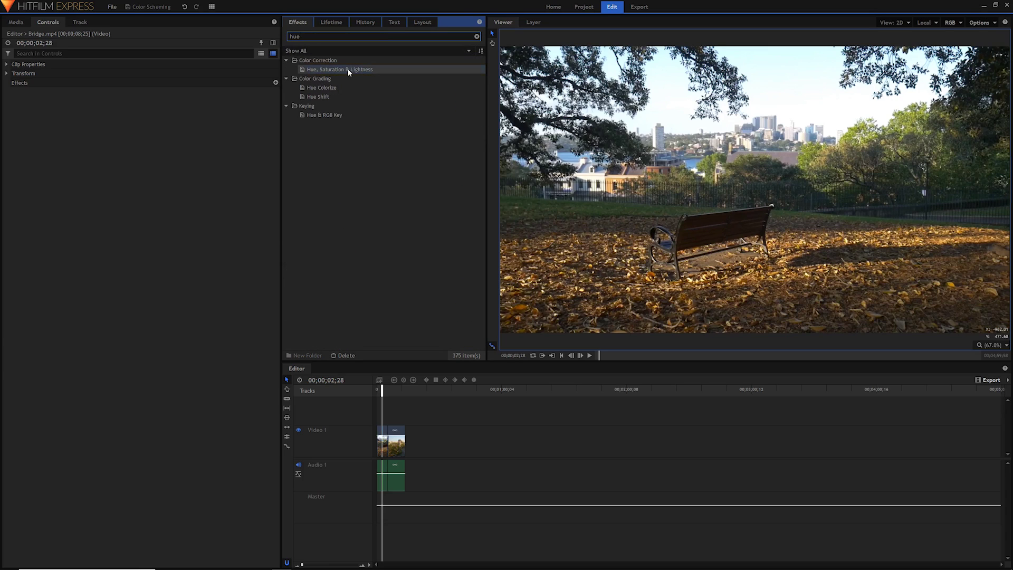
Apply Hue, Saturation & Lightness to the Bench clip and expand its Master, Red, Yellow, Green, Cyan, Blue and Magenta groups
{"action": "left_click_drag", "start_coordinate": [348, 72], "coordinate": [381, 432]}
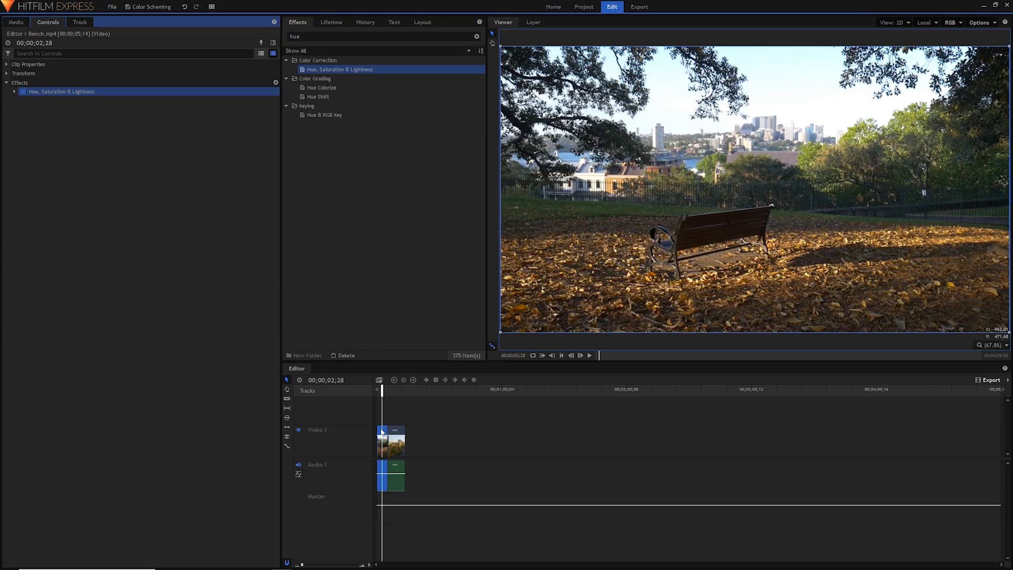
{"action": "left_click", "coordinate": [14, 91]}
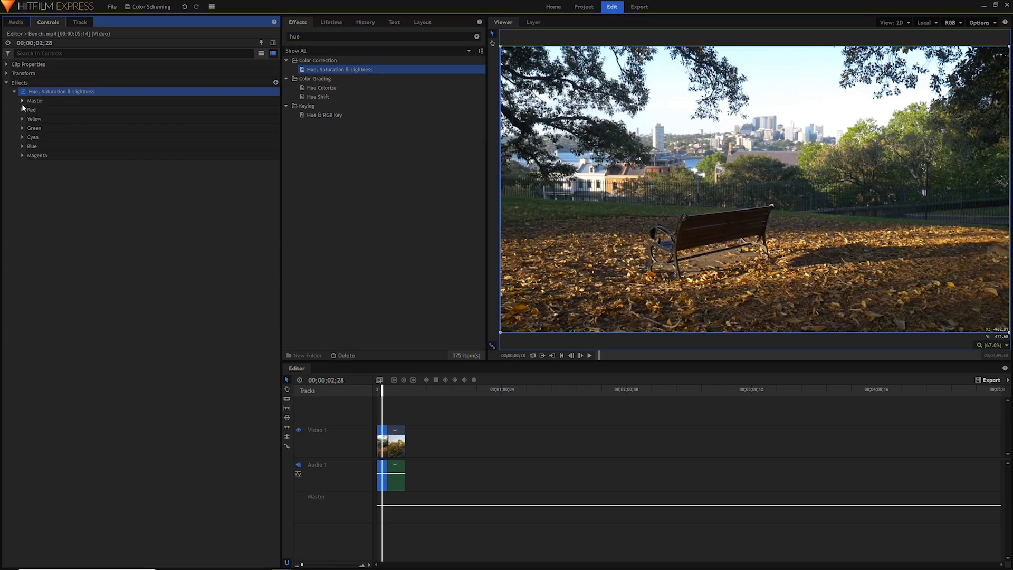
{"action": "left_click", "coordinate": [22, 155]}
{"action": "left_click", "coordinate": [22, 146]}
{"action": "left_click", "coordinate": [22, 137]}
{"action": "left_click", "coordinate": [22, 127]}
{"action": "left_click", "coordinate": [22, 119]}
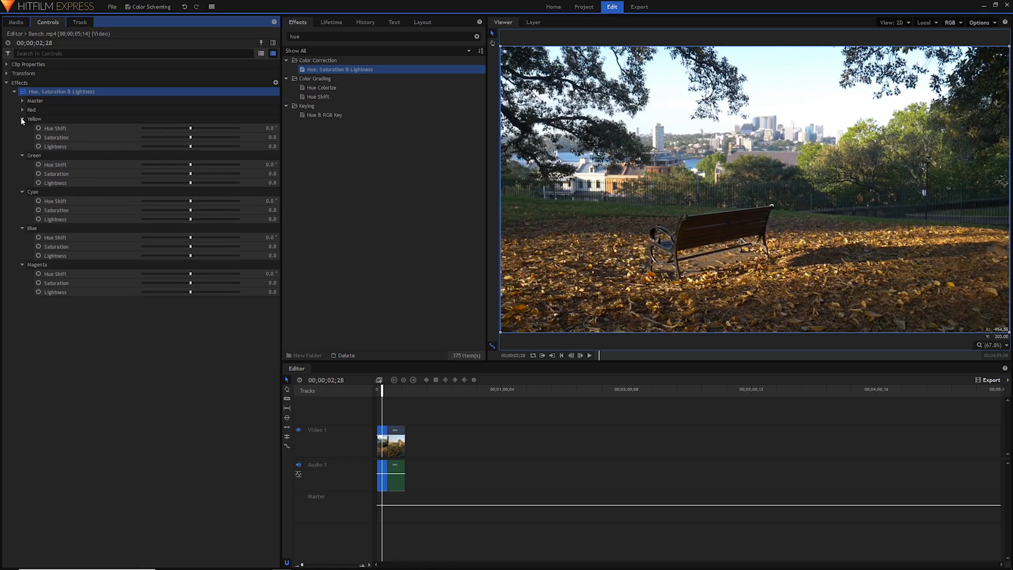
{"action": "left_click", "coordinate": [22, 110]}
{"action": "left_click", "coordinate": [22, 100]}
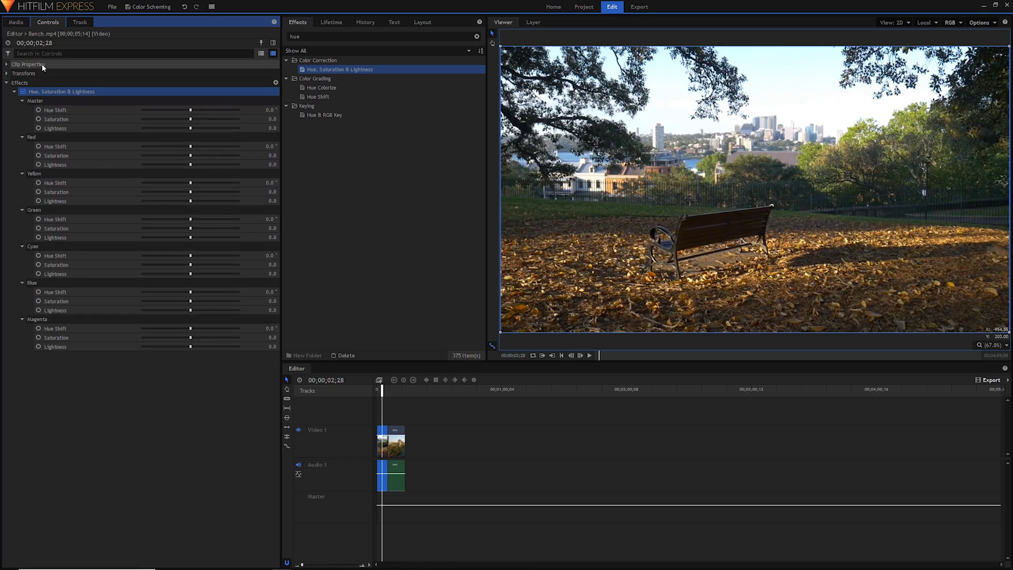
{"action": "left_click", "coordinate": [149, 373]}
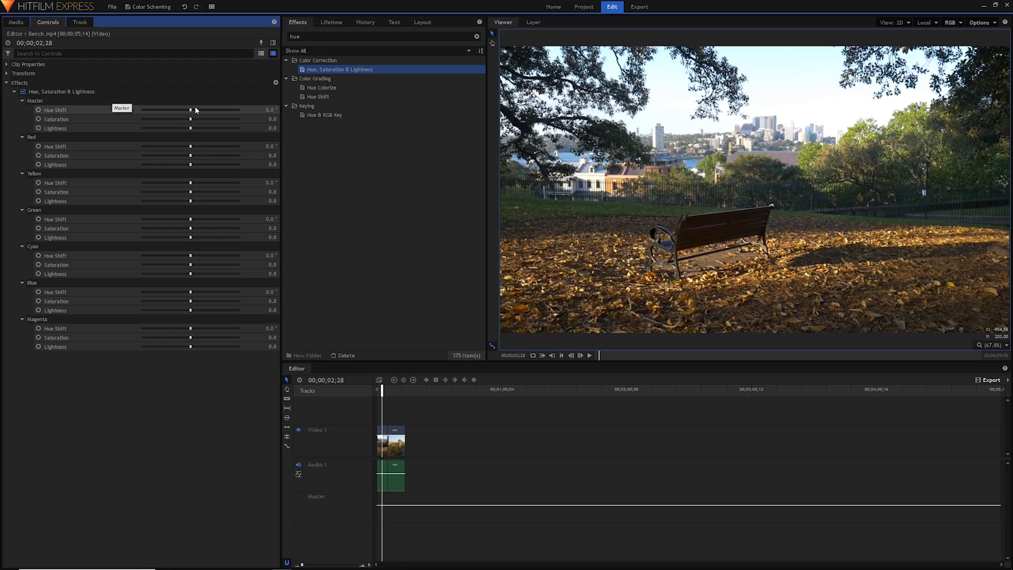
{"action": "left_click_drag", "start_coordinate": [191, 109], "coordinate": [144, 119]}
{"action": "key", "text": "ctrl+z"}
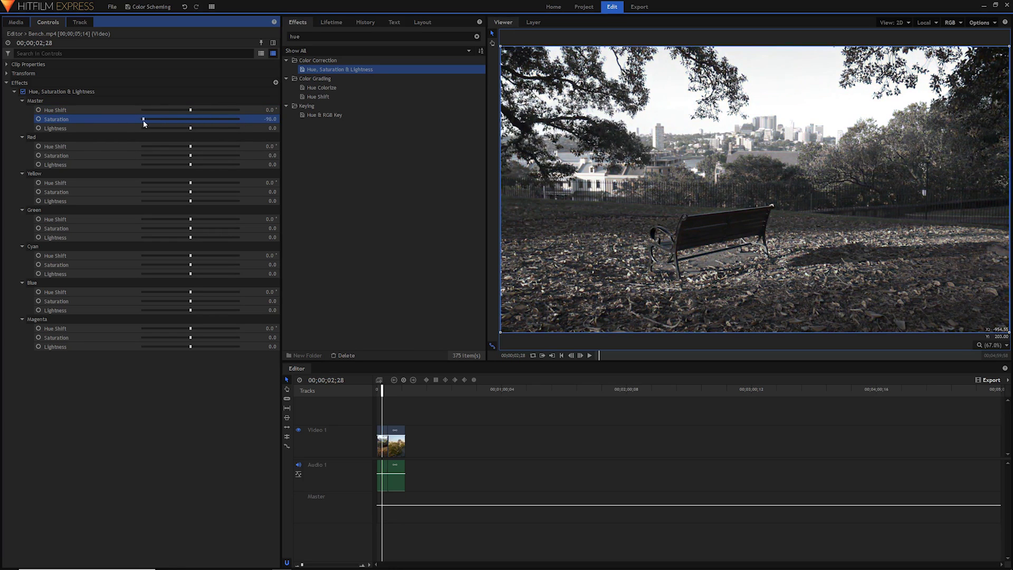
{"action": "key", "text": "ctrl+z"}
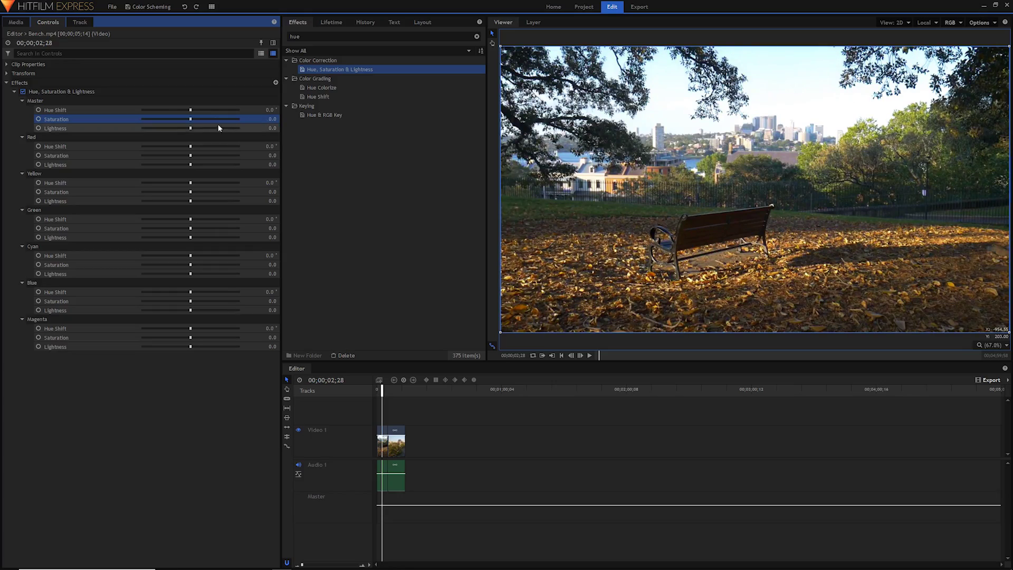
{"action": "mouse_move", "coordinate": [189, 127]}
{"action": "left_mouse_down"}
{"action": "mouse_move", "coordinate": [210, 127]}
{"action": "mouse_move", "coordinate": [173, 130]}
{"action": "mouse_move", "coordinate": [200, 132]}
{"action": "left_mouse_up"}
{"action": "left_click", "coordinate": [267, 127]}
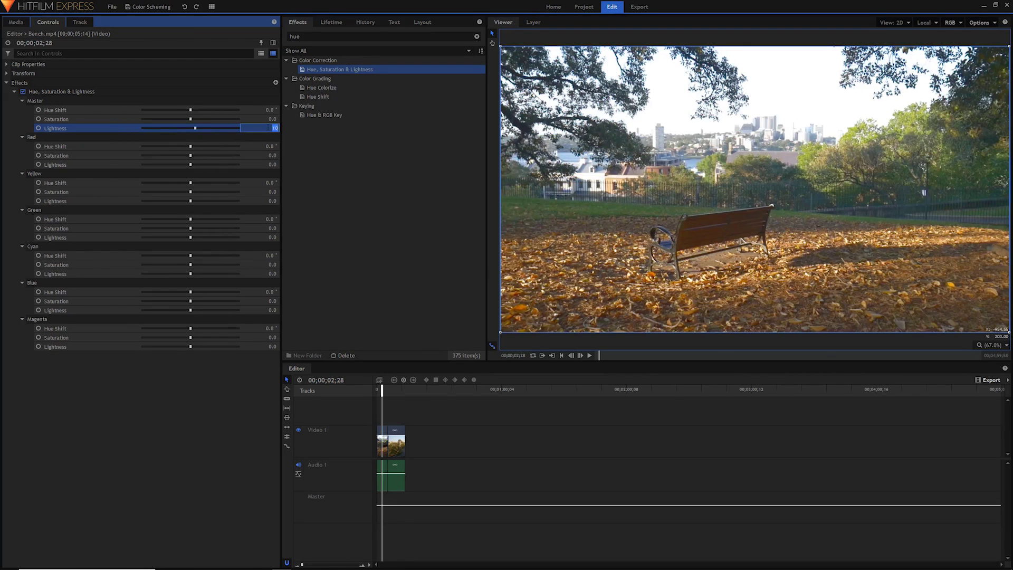
{"action": "type", "text": "0"}
{"action": "key", "text": "Return"}
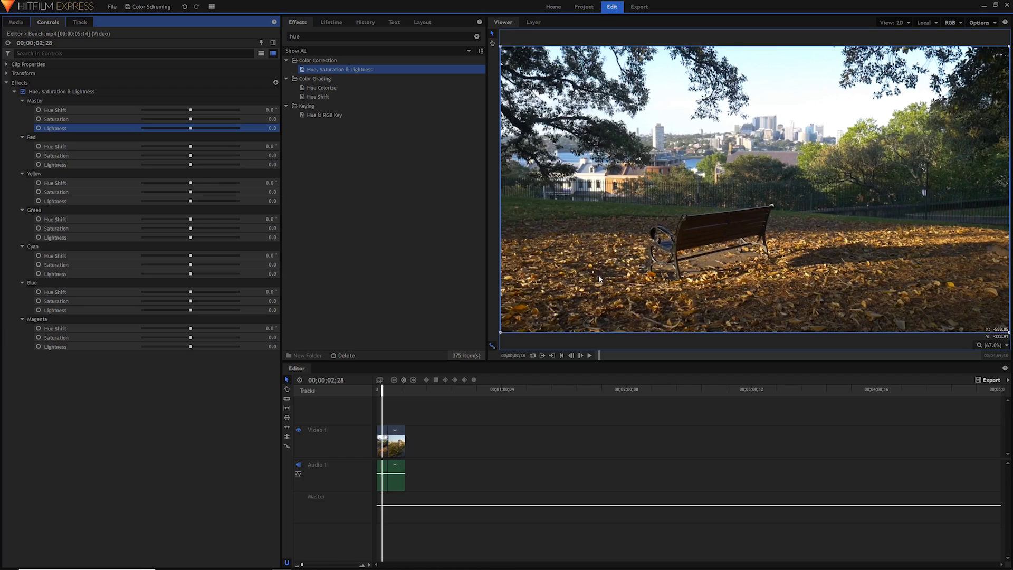
Raise the yellows' saturation, try lightening them, then reset Yellow Lightness to 0
{"action": "mouse_move", "coordinate": [190, 192]}
{"action": "left_mouse_down"}
{"action": "mouse_move", "coordinate": [226, 193]}
{"action": "mouse_move", "coordinate": [209, 194]}
{"action": "left_mouse_up"}
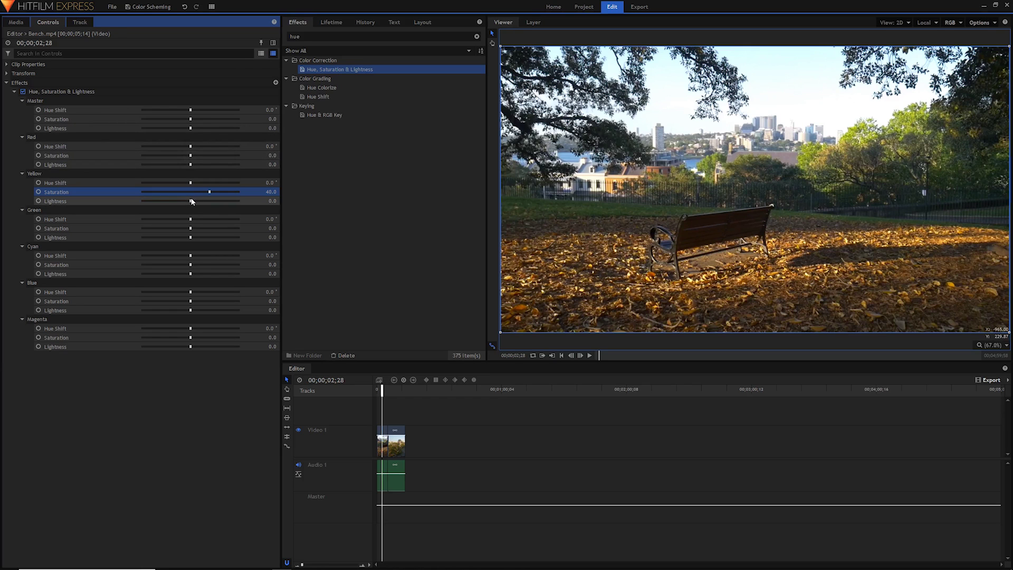
{"action": "left_click_drag", "start_coordinate": [192, 201], "coordinate": [221, 206]}
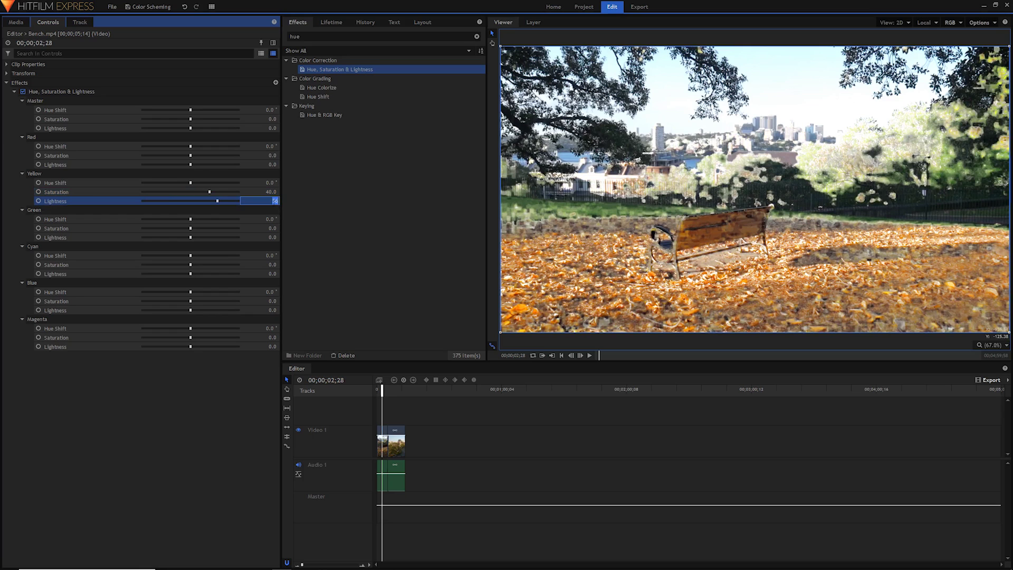
{"action": "type", "text": "0"}
{"action": "key", "text": "Return"}
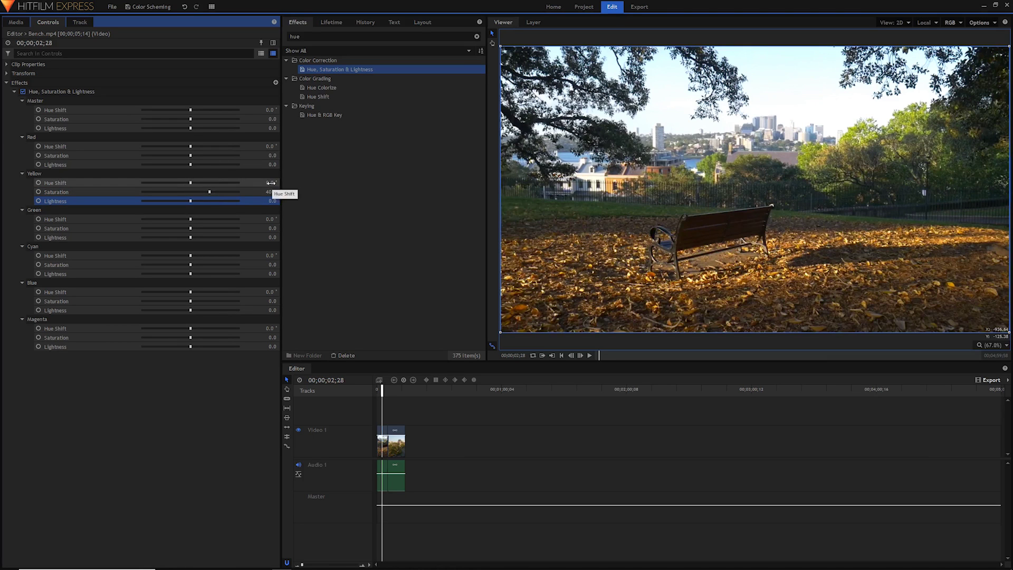
Set Yellow Hue Shift to -18.0 and Saturation to 2.0, then test Red Lightness at 100
{"action": "left_click_drag", "start_coordinate": [274, 183], "coordinate": [267, 182]}
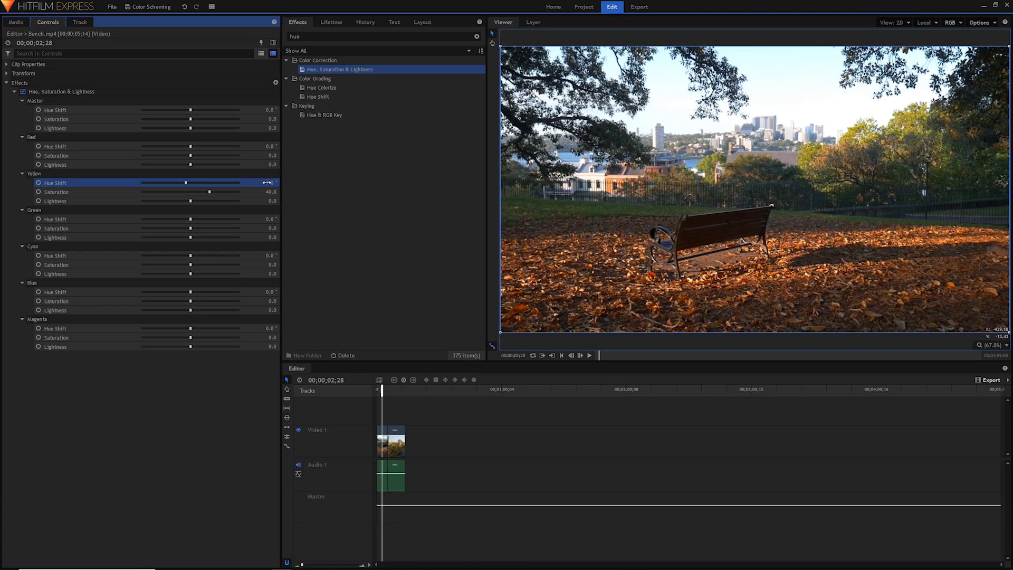
{"action": "left_click_drag", "start_coordinate": [267, 183], "coordinate": [271, 183]}
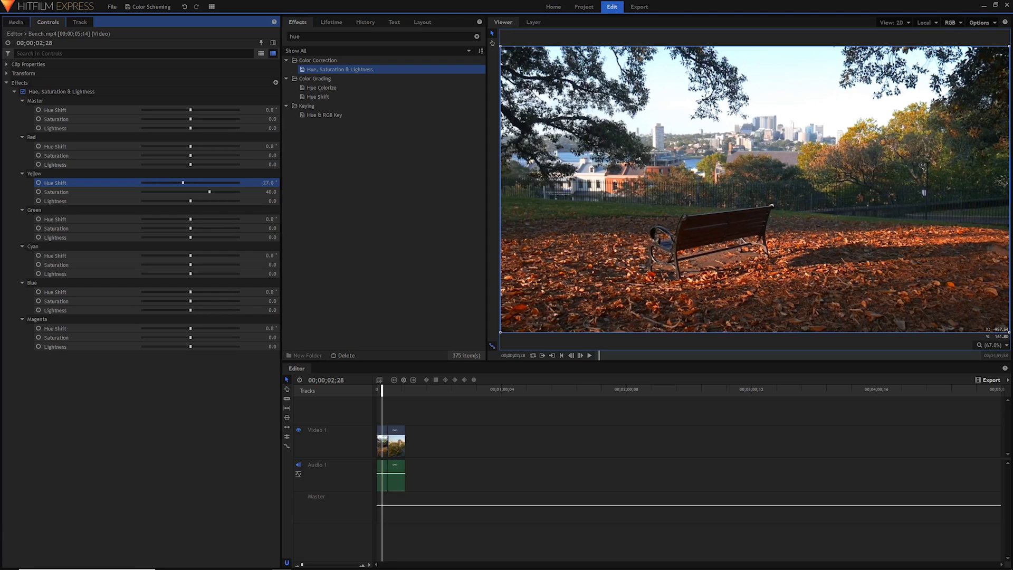
{"action": "left_click_drag", "start_coordinate": [186, 182], "coordinate": [188, 182]}
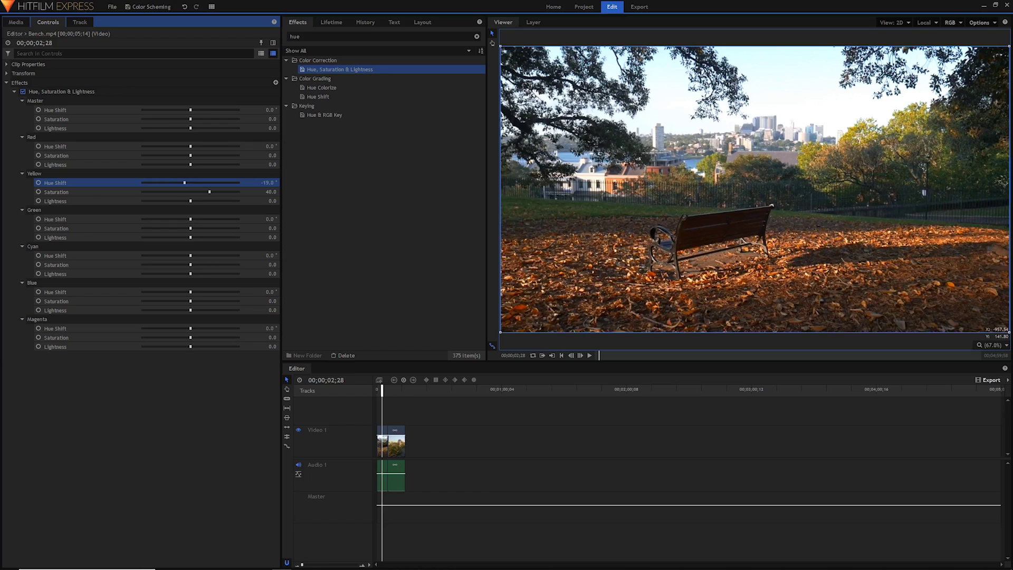
{"action": "left_click", "coordinate": [192, 192]}
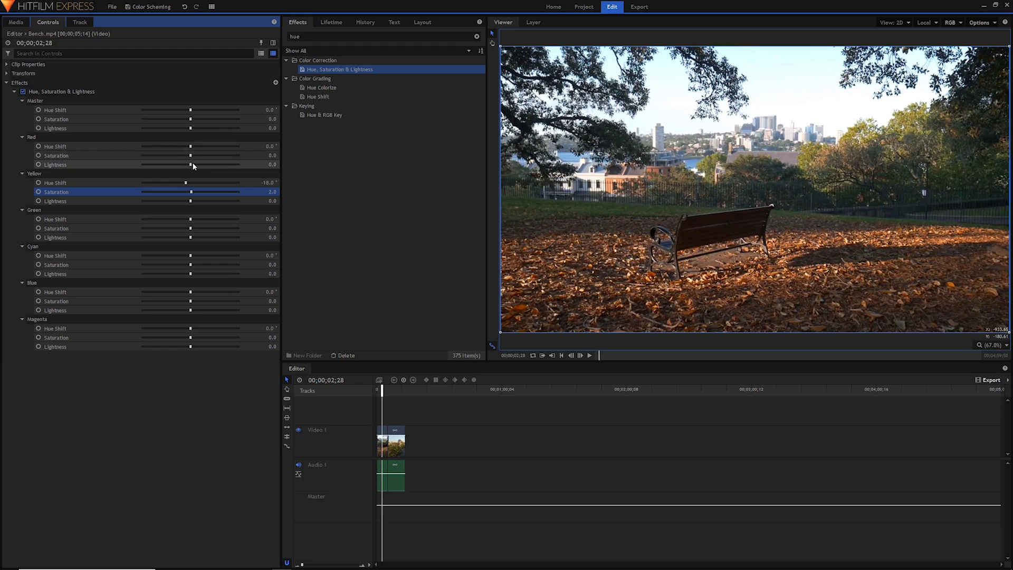
{"action": "left_click_drag", "start_coordinate": [192, 163], "coordinate": [260, 168]}
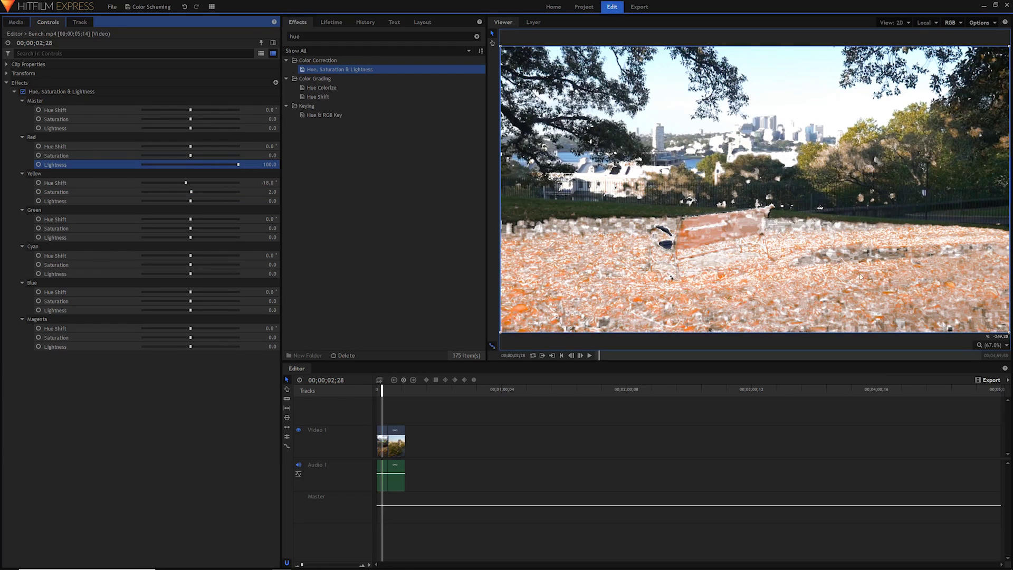
Undo the red lightness test and set Red Hue Shift 17.9 and Saturation 48.0
{"action": "key", "text": "ctrl+z"}
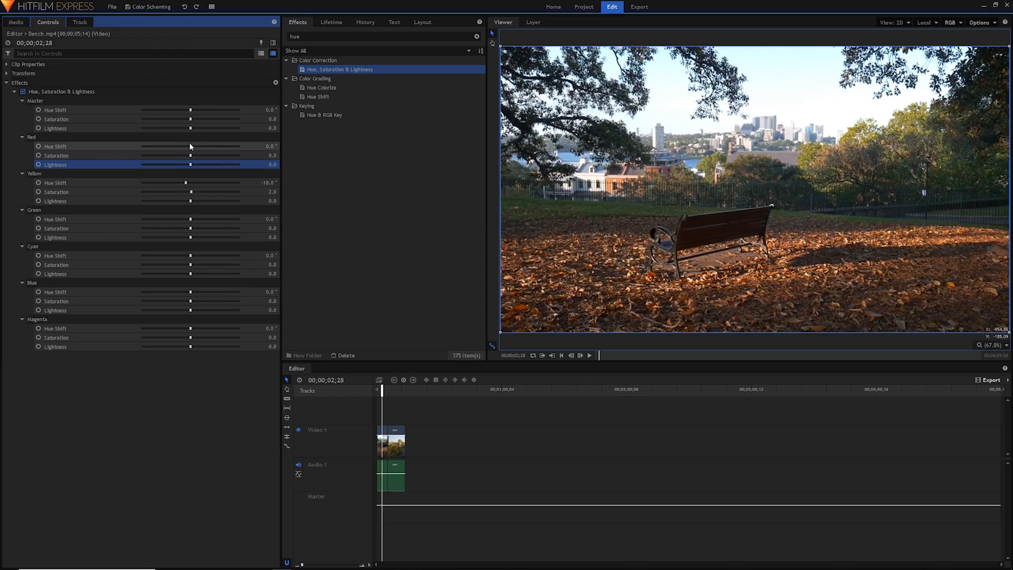
{"action": "left_click_drag", "start_coordinate": [191, 146], "coordinate": [193, 146]}
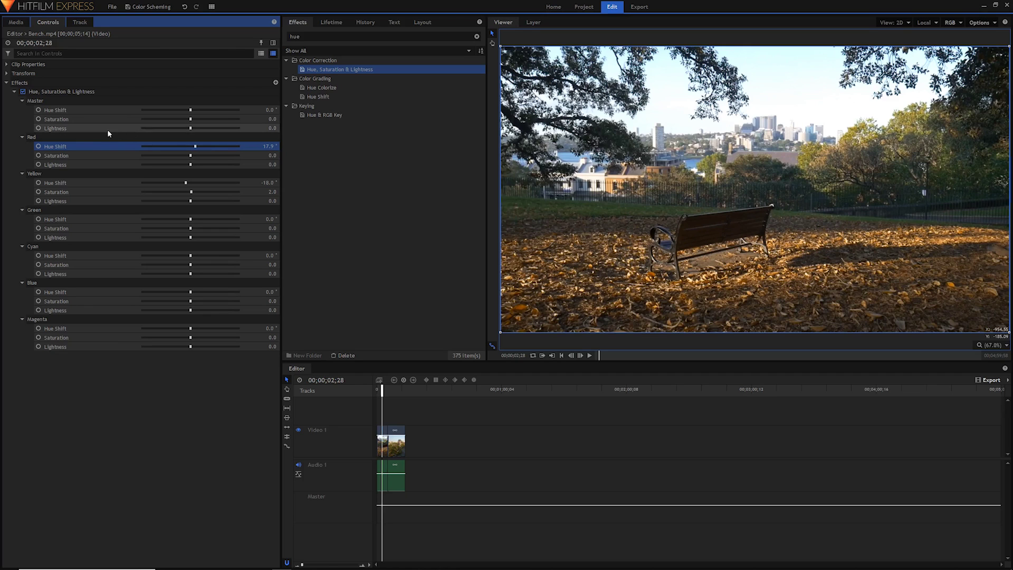
{"action": "left_click_drag", "start_coordinate": [191, 155], "coordinate": [213, 154]}
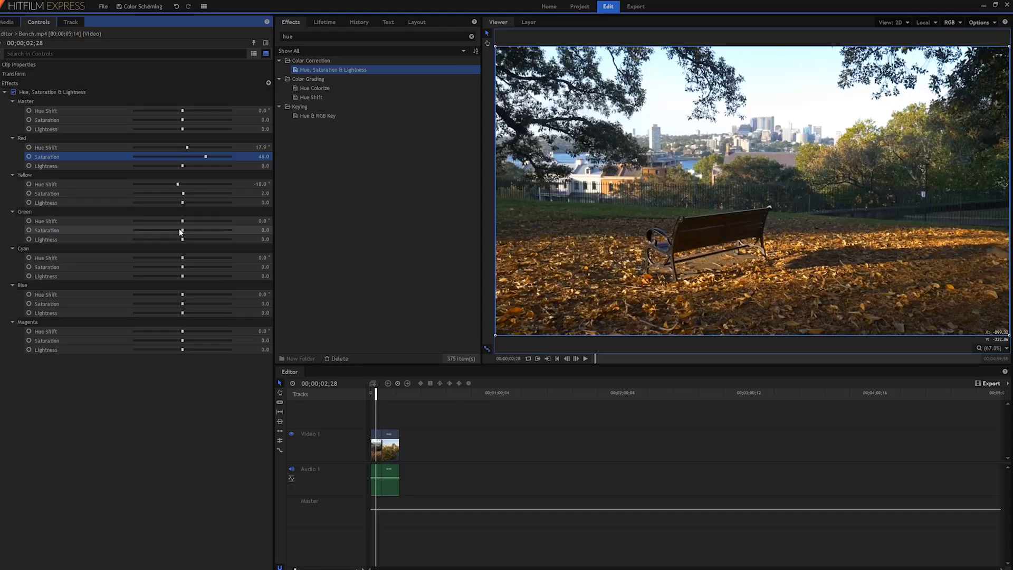
Desaturate the greens to Saturation -50.0
{"action": "left_click_drag", "start_coordinate": [32, 265], "coordinate": [14, 266]}
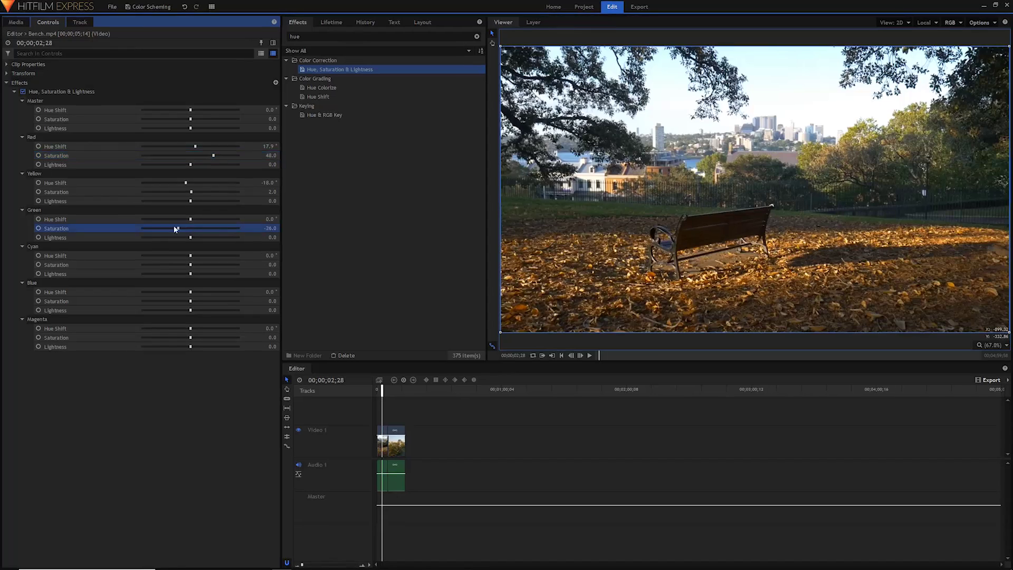
{"action": "left_click_drag", "start_coordinate": [180, 228], "coordinate": [166, 228]}
{"action": "key", "text": "alt+Tab"}
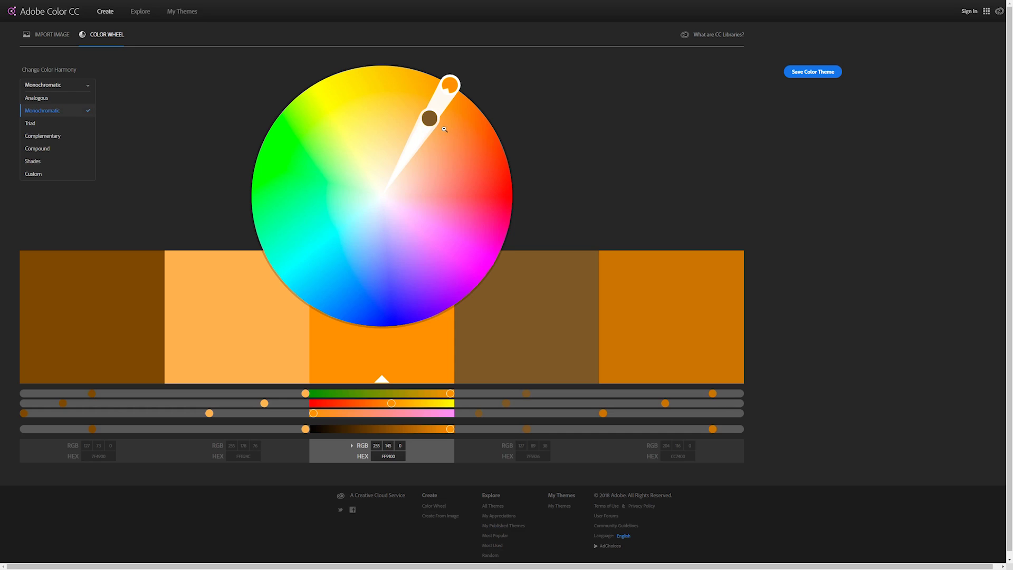
Set the Adobe Color wheel to a Complementary orange-and-blue harmony and return to HitFilm
{"action": "left_click", "coordinate": [38, 137]}
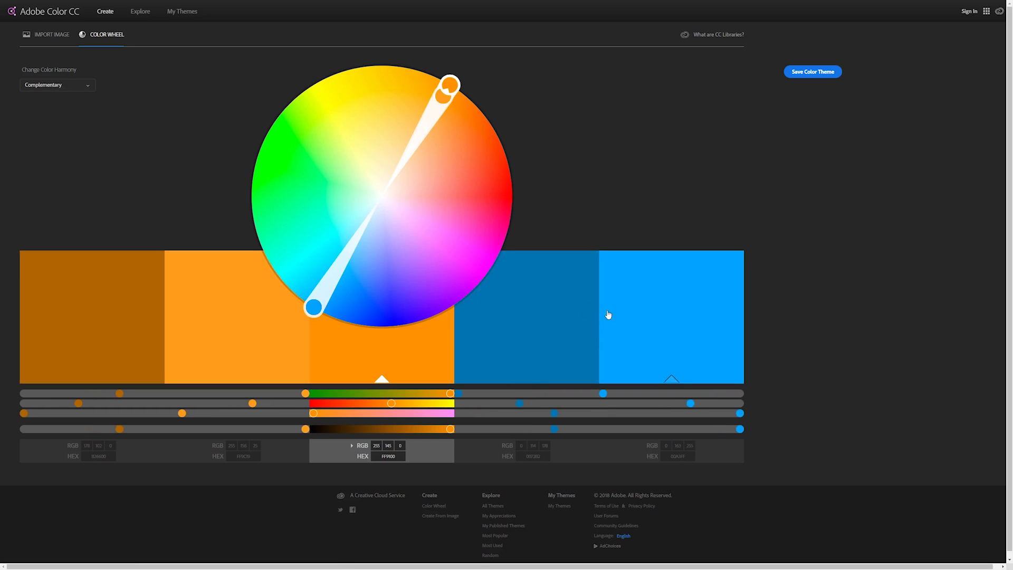
{"action": "key", "text": "alt+Tab"}
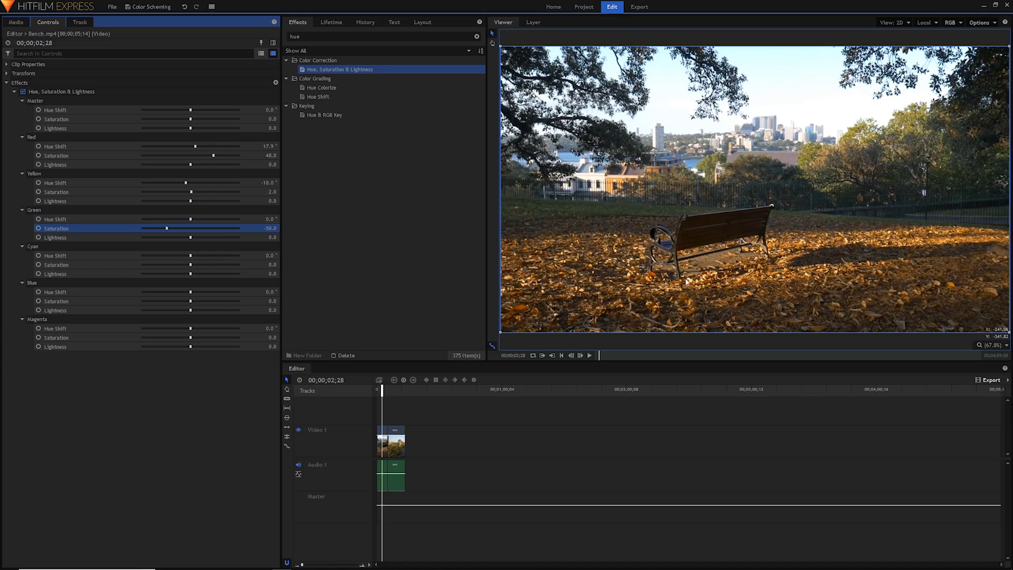
Boost cyan saturation, shift blue hue and saturation, and adjust magenta, ending at -40 saturation
{"action": "left_click_drag", "start_coordinate": [190, 264], "coordinate": [252, 300]}
{"action": "mouse_move", "coordinate": [215, 293]}
{"action": "left_mouse_down"}
{"action": "mouse_move", "coordinate": [177, 294]}
{"action": "mouse_move", "coordinate": [211, 303]}
{"action": "left_mouse_up"}
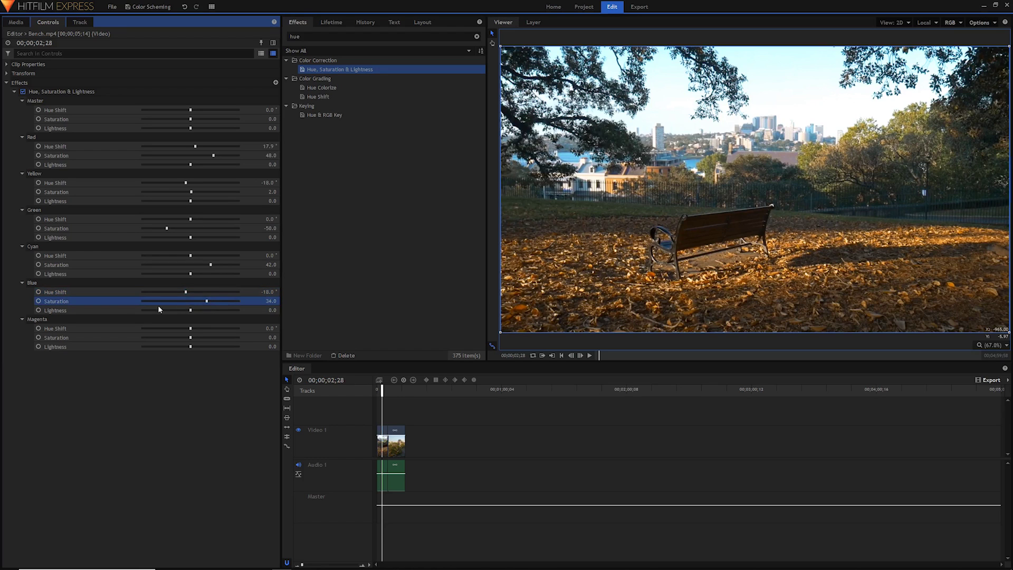
{"action": "mouse_move", "coordinate": [190, 347]}
{"action": "left_mouse_down"}
{"action": "mouse_move", "coordinate": [125, 345]}
{"action": "mouse_move", "coordinate": [260, 346]}
{"action": "mouse_move", "coordinate": [169, 352]}
{"action": "mouse_move", "coordinate": [154, 349]}
{"action": "mouse_move", "coordinate": [311, 341]}
{"action": "mouse_move", "coordinate": [194, 338]}
{"action": "left_mouse_up"}
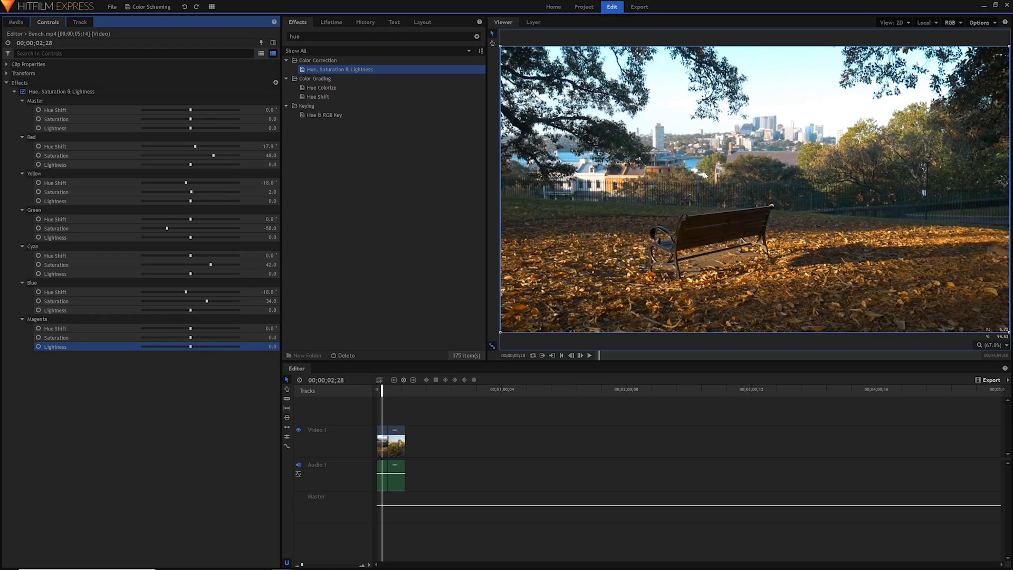
{"action": "left_click_drag", "start_coordinate": [191, 328], "coordinate": [158, 322]}
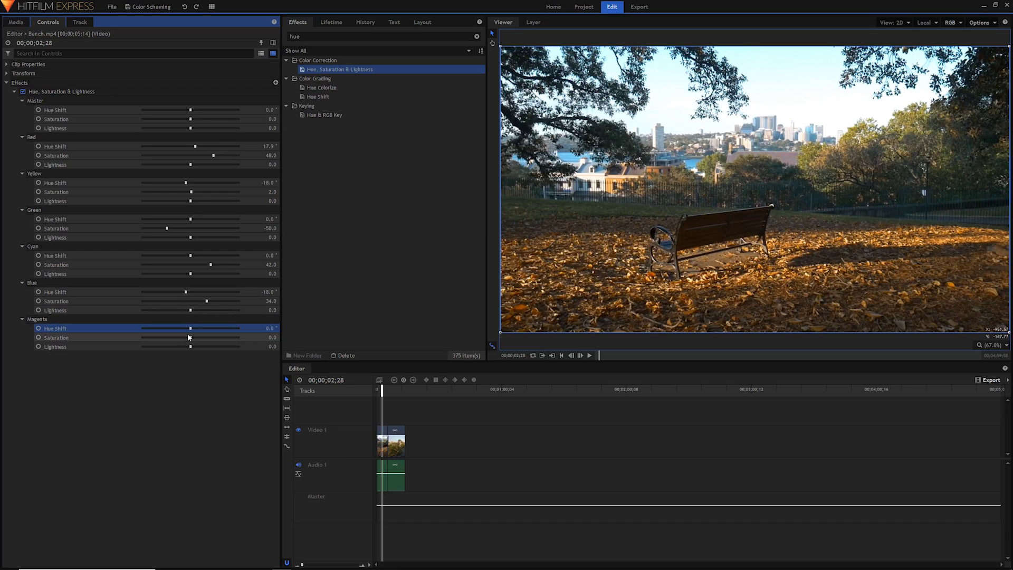
{"action": "left_click_drag", "start_coordinate": [189, 337], "coordinate": [173, 339]}
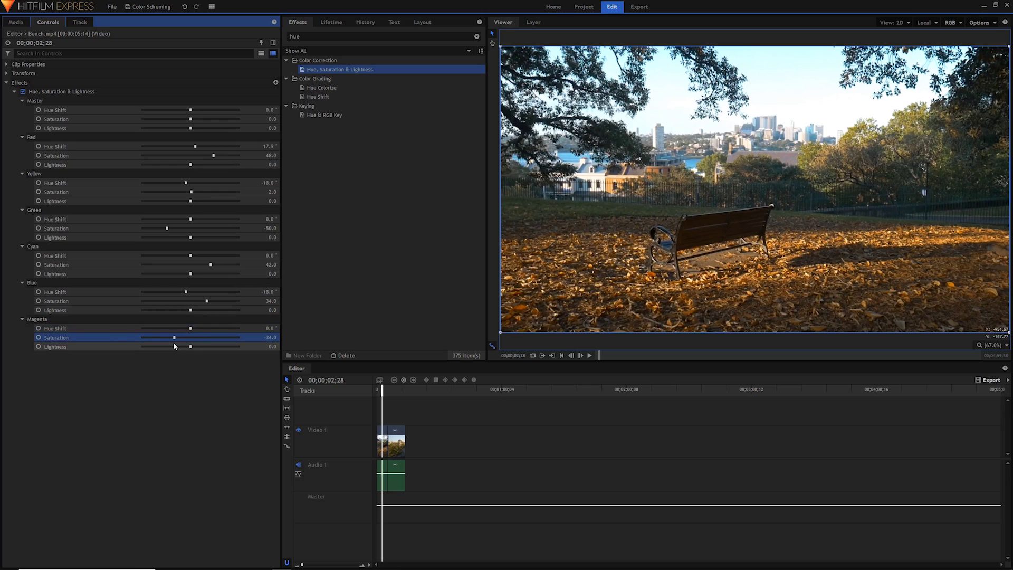
{"action": "left_click_drag", "start_coordinate": [173, 343], "coordinate": [169, 341]}
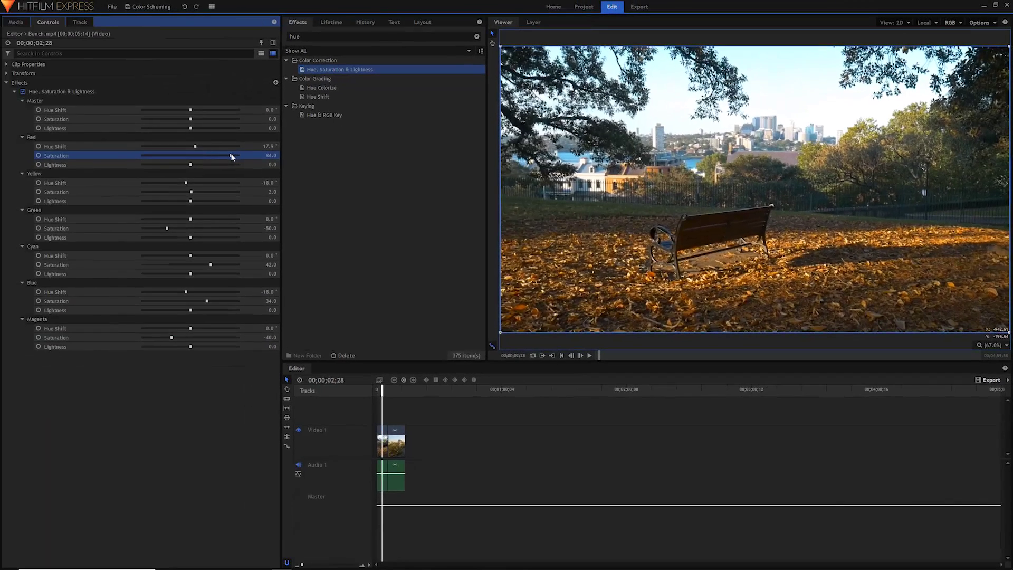
Lower the Bench clip's red saturation to 78 and move the playhead onto the harbour bridge shot
{"action": "left_click_drag", "start_coordinate": [231, 156], "coordinate": [229, 156]}
{"action": "left_click_drag", "start_coordinate": [392, 390], "coordinate": [395, 391]}
{"action": "left_click", "coordinate": [53, 92]}
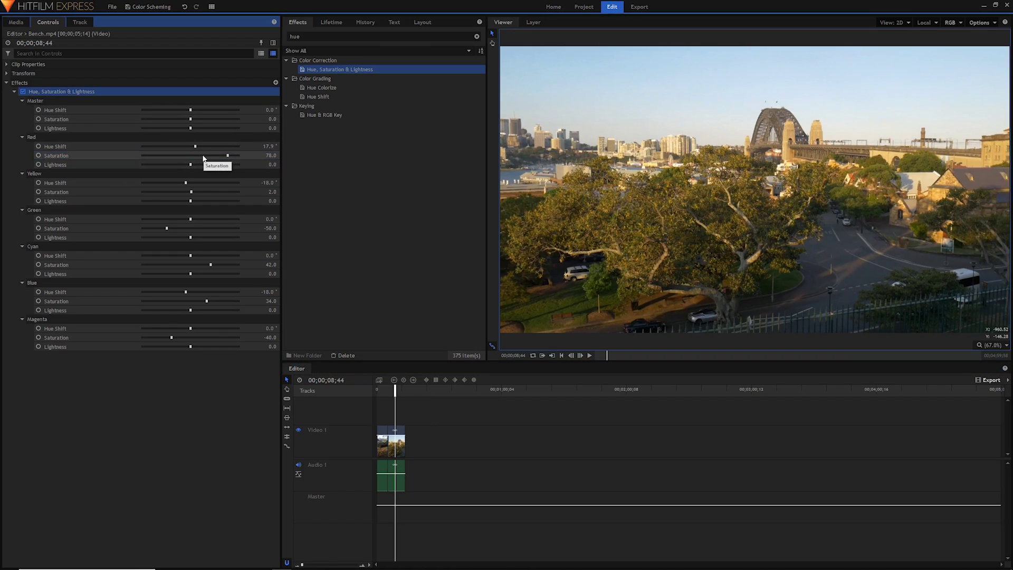
Paste the Hue, Saturation & Lightness effect onto Bridge.mp4 and compare it on and off
{"action": "left_click", "coordinate": [396, 433]}
{"action": "key", "text": "ctrl+v"}
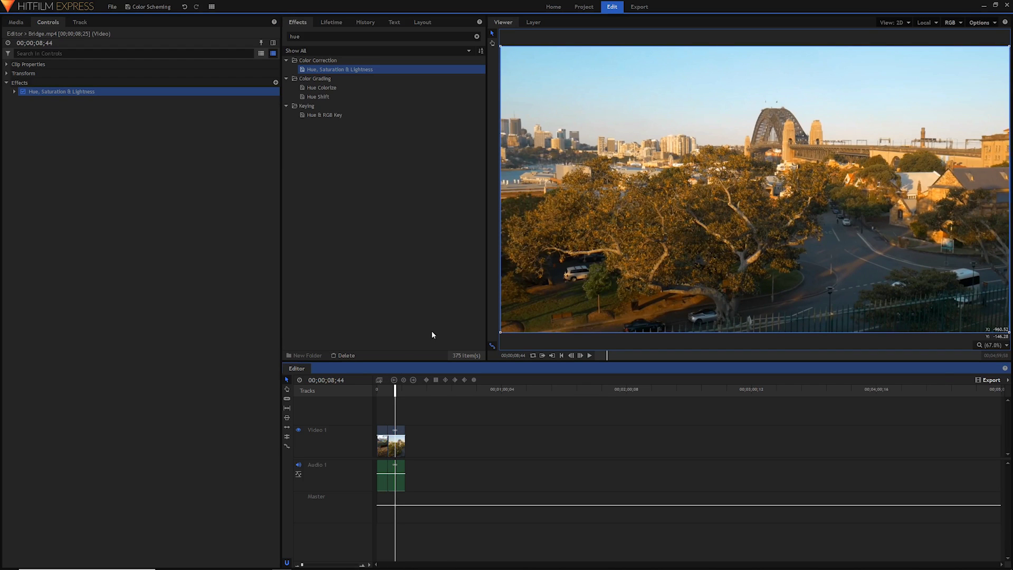
{"action": "left_click_drag", "start_coordinate": [395, 391], "coordinate": [393, 393]}
{"action": "left_click", "coordinate": [22, 92]}
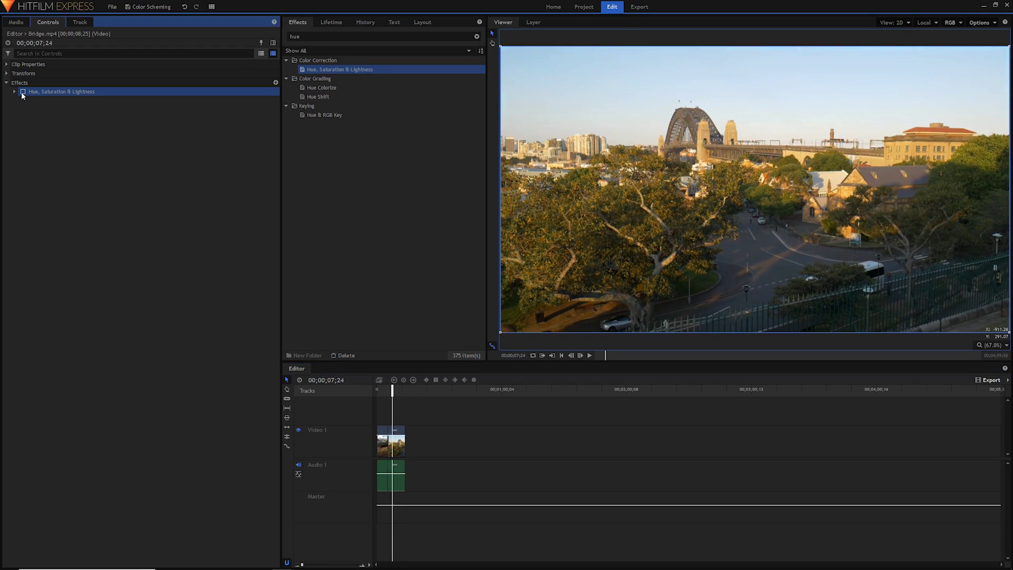
{"action": "left_click", "coordinate": [23, 91]}
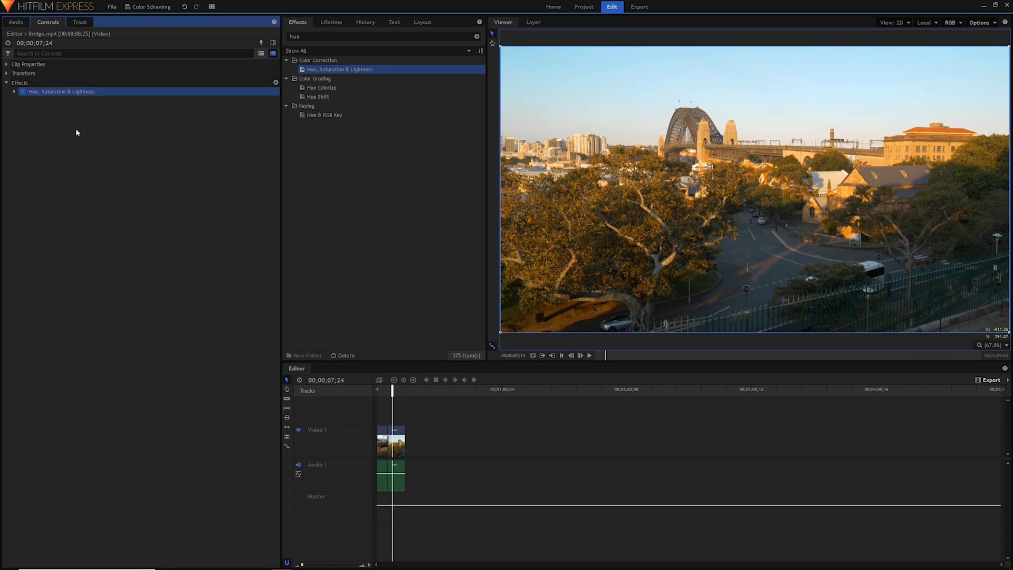
{"action": "left_click_drag", "start_coordinate": [391, 387], "coordinate": [404, 391]}
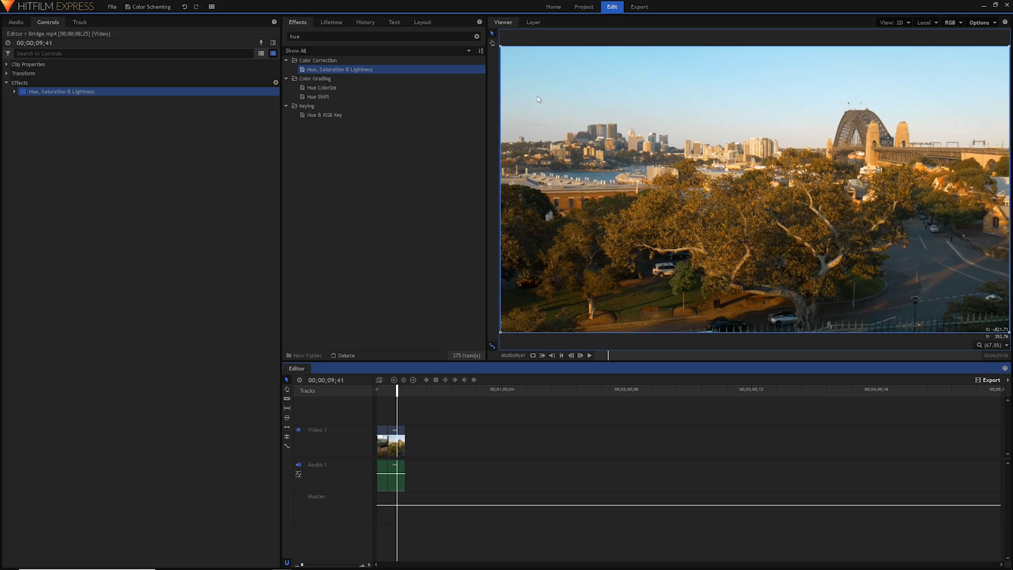
{"action": "left_click_drag", "start_coordinate": [397, 389], "coordinate": [395, 388]}
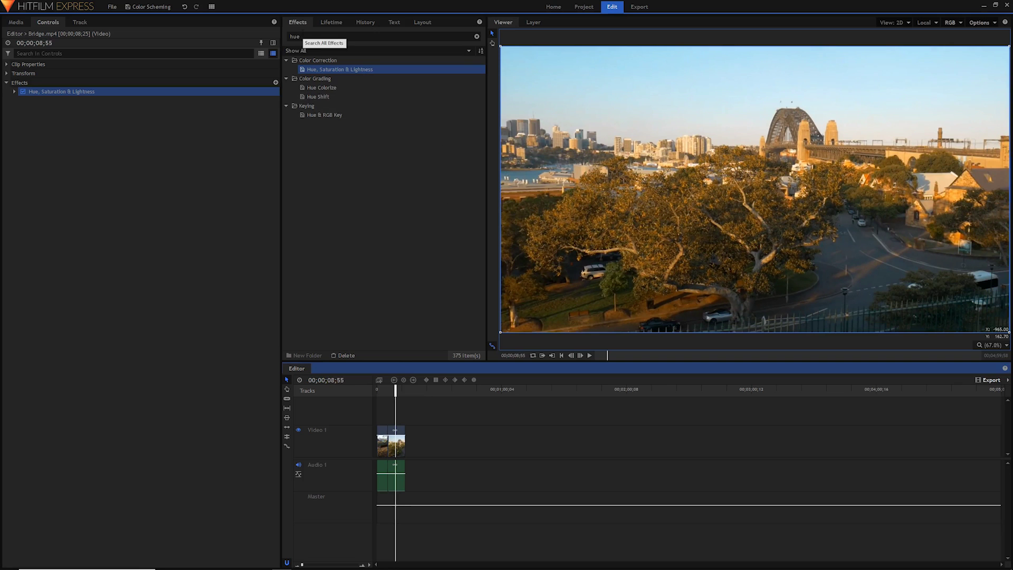
Apply the LUT effect to the Bridge clip, loading the Deep Teal & Orange .CUBE file
{"action": "double_click", "coordinate": [302, 36]}
{"action": "type", "text": "lut"}
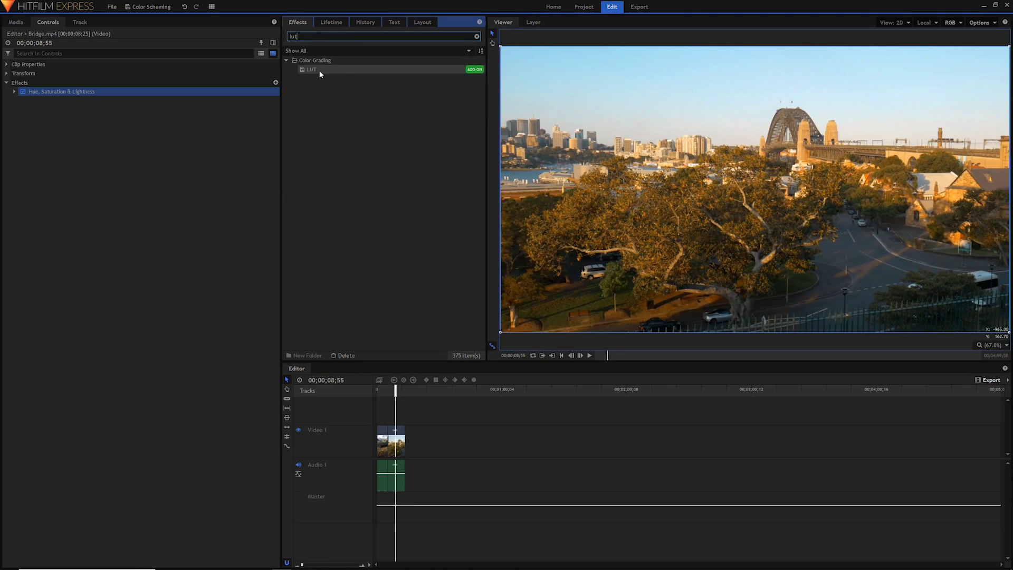
{"action": "left_click_drag", "start_coordinate": [319, 71], "coordinate": [164, 99]}
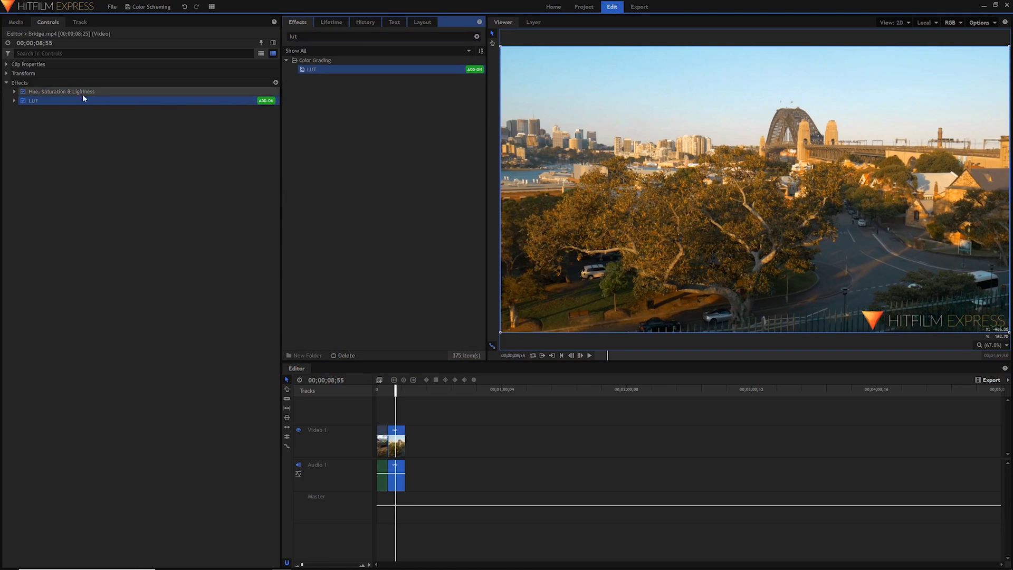
{"action": "left_click", "coordinate": [14, 101]}
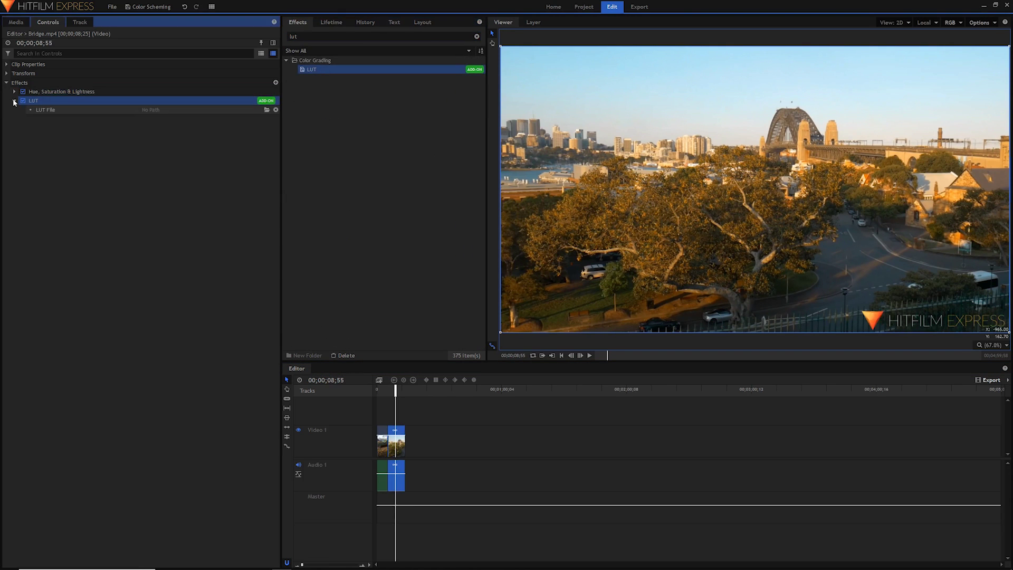
{"action": "left_click", "coordinate": [266, 110]}
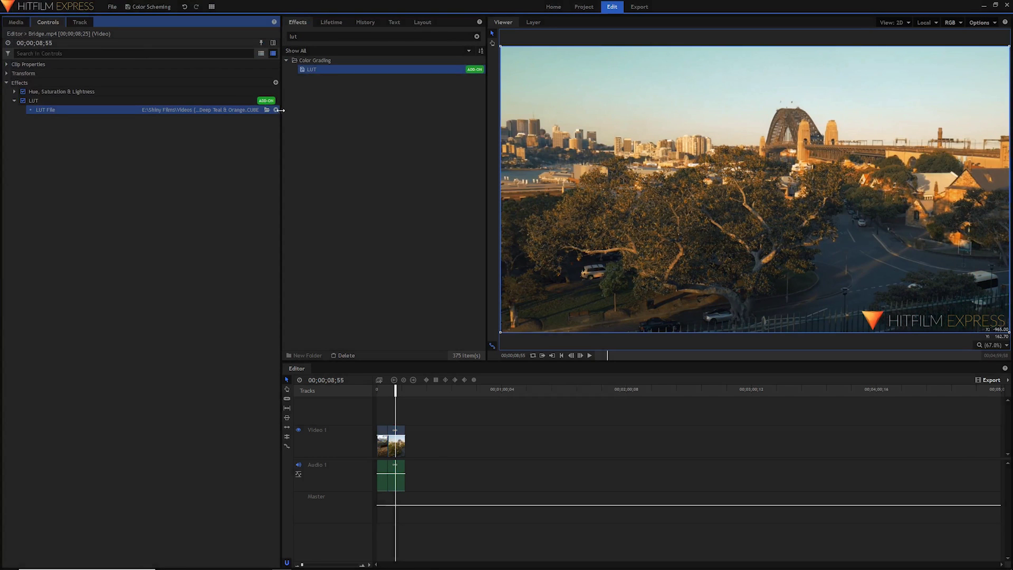
{"action": "left_click_drag", "start_coordinate": [282, 112], "coordinate": [319, 113]}
Compare the Bridge clip with the LUT and hue grade off and on, leaving both enabled
{"action": "left_click", "coordinate": [23, 100]}
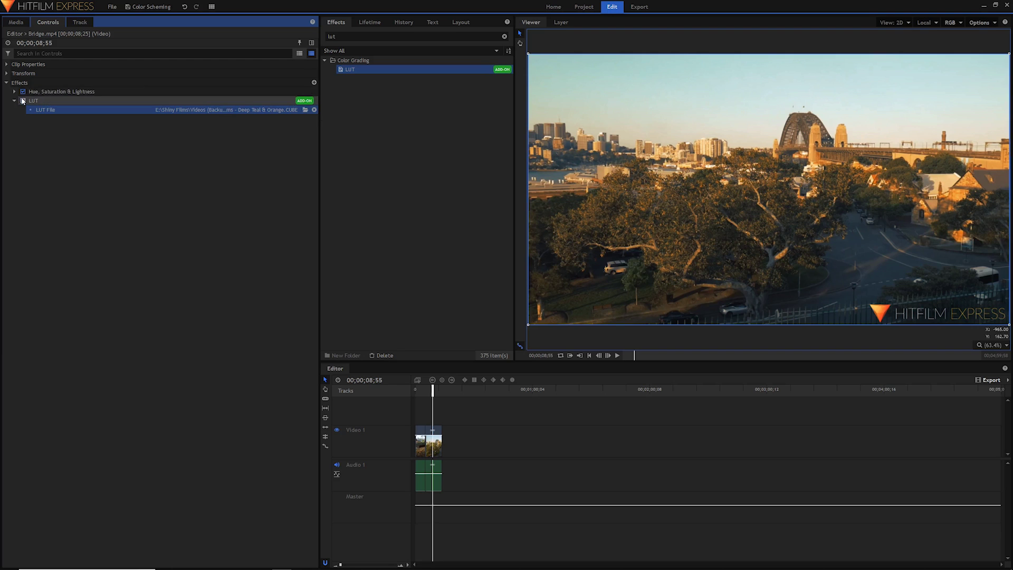
{"action": "left_click", "coordinate": [23, 100]}
{"action": "left_click", "coordinate": [23, 100]}
{"action": "left_click", "coordinate": [23, 100]}
{"action": "left_click", "coordinate": [23, 100]}
{"action": "left_click", "coordinate": [298, 102]}
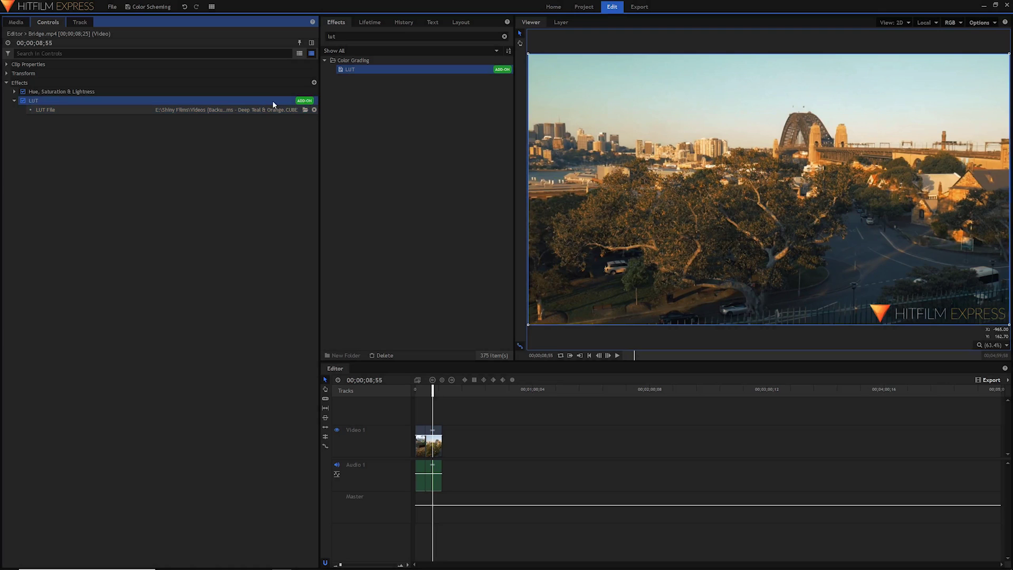
{"action": "mouse_move", "coordinate": [305, 106]}
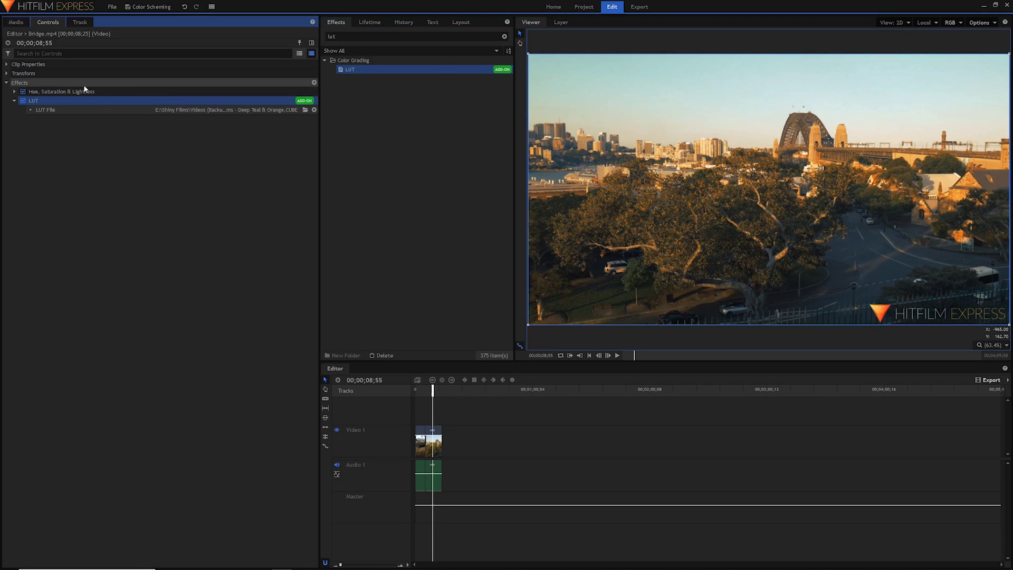
{"action": "left_click", "coordinate": [24, 100]}
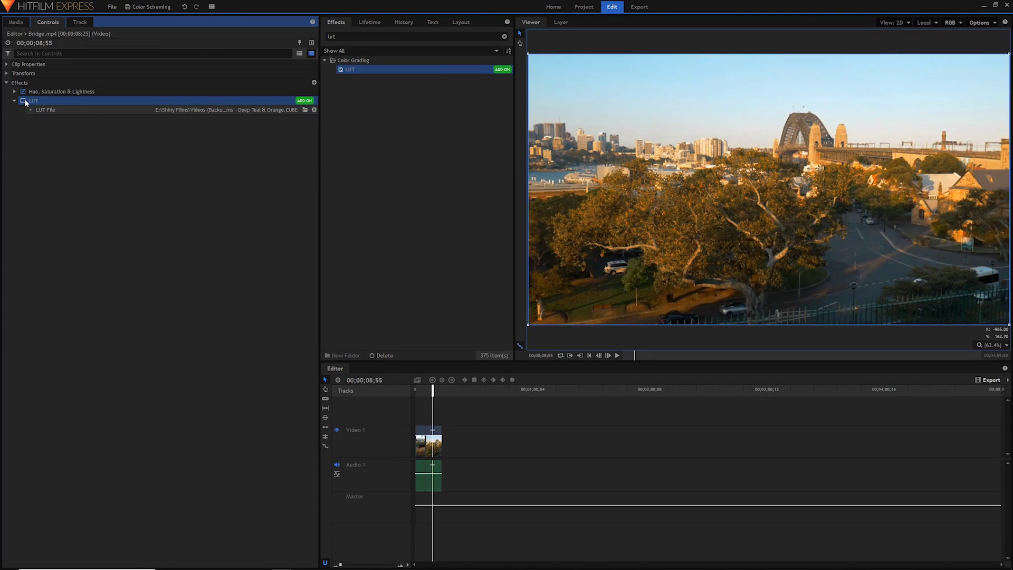
{"action": "left_click", "coordinate": [23, 101]}
{"action": "left_click", "coordinate": [23, 100]}
{"action": "left_click", "coordinate": [23, 91]}
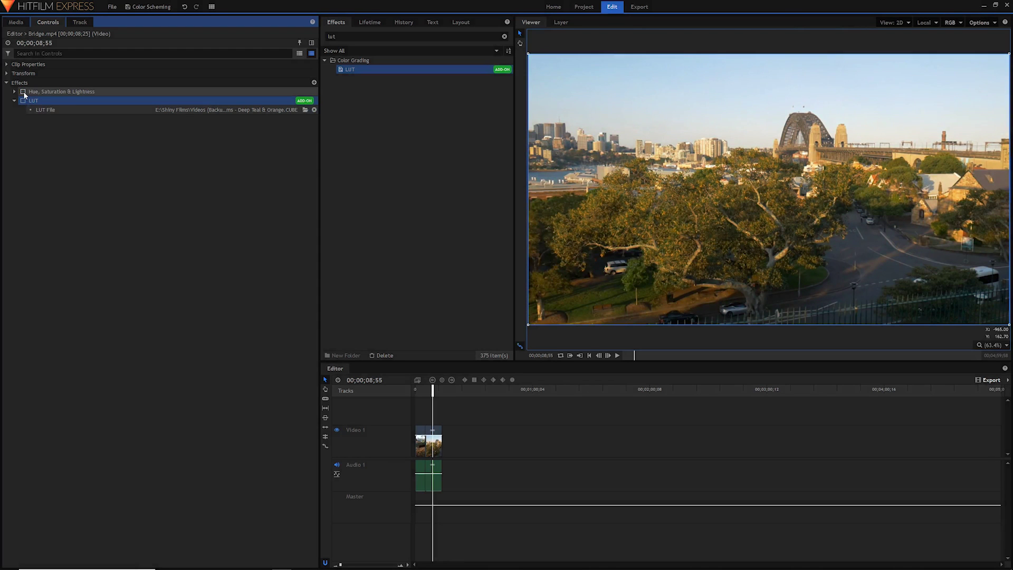
{"action": "left_click", "coordinate": [23, 91]}
{"action": "left_click", "coordinate": [23, 100]}
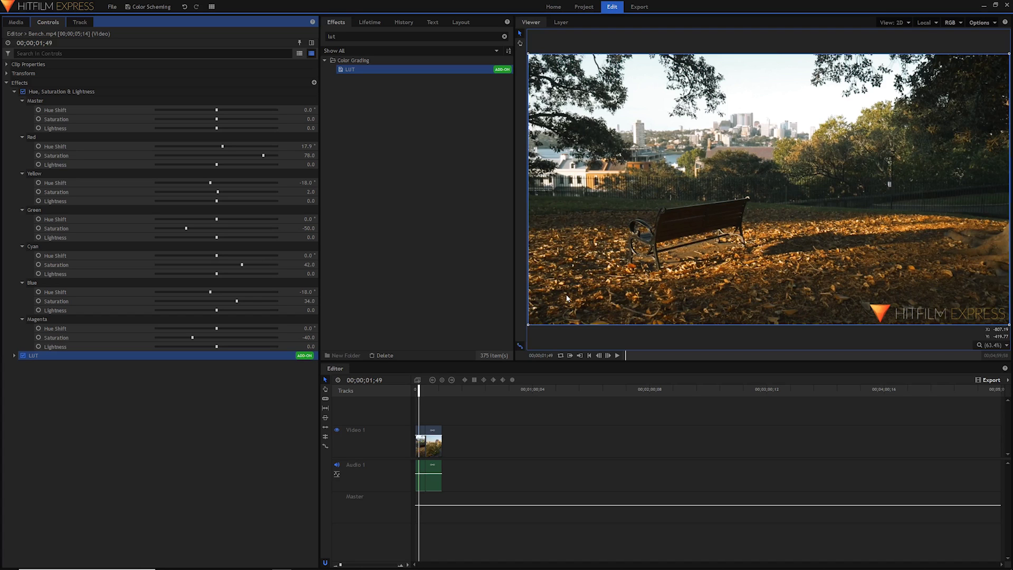
Scrub the playhead back to the bench shot and select its clip in the timeline
{"action": "left_click_drag", "start_coordinate": [417, 390], "coordinate": [419, 389]}
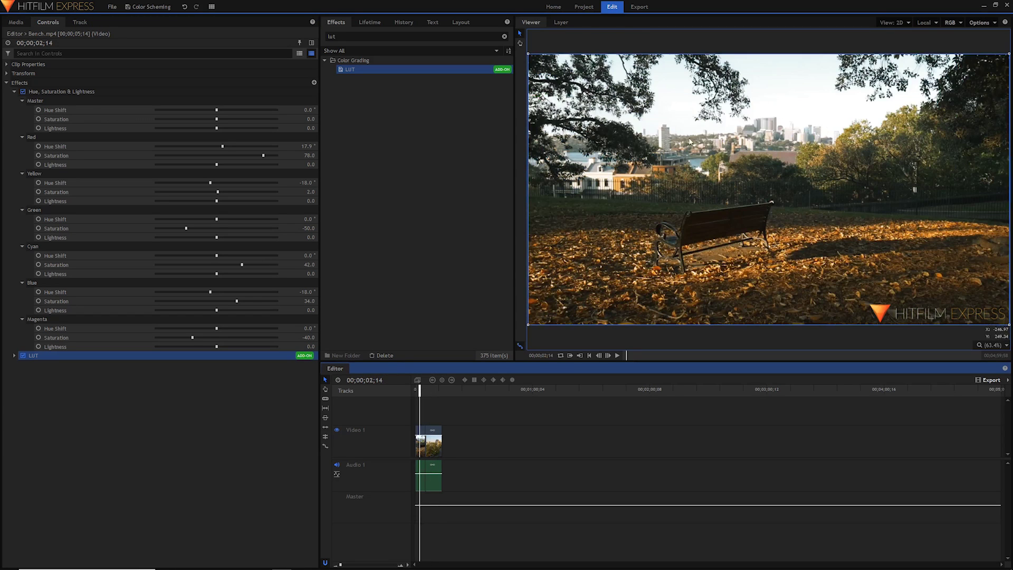
{"action": "left_click", "coordinate": [102, 417]}
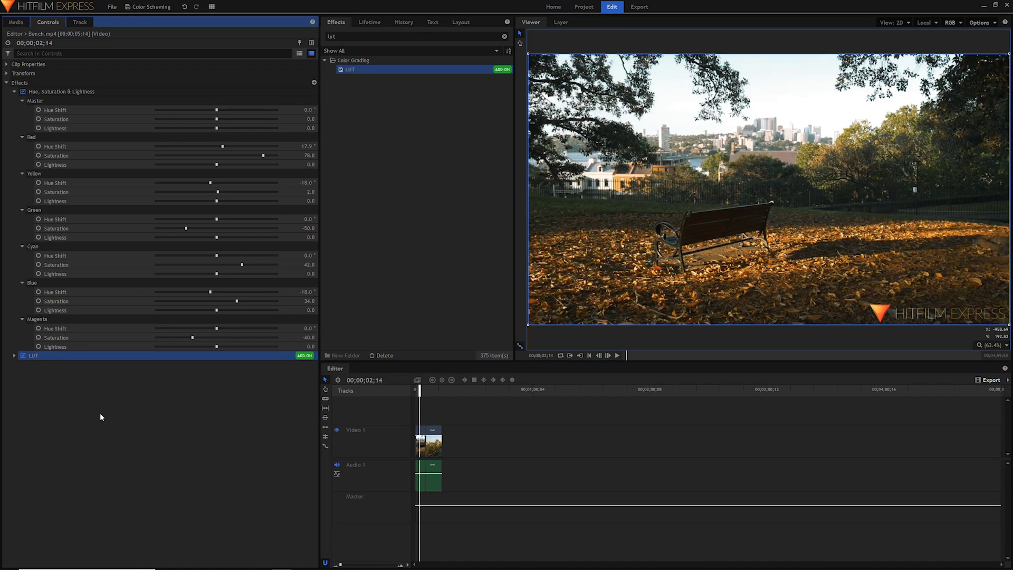